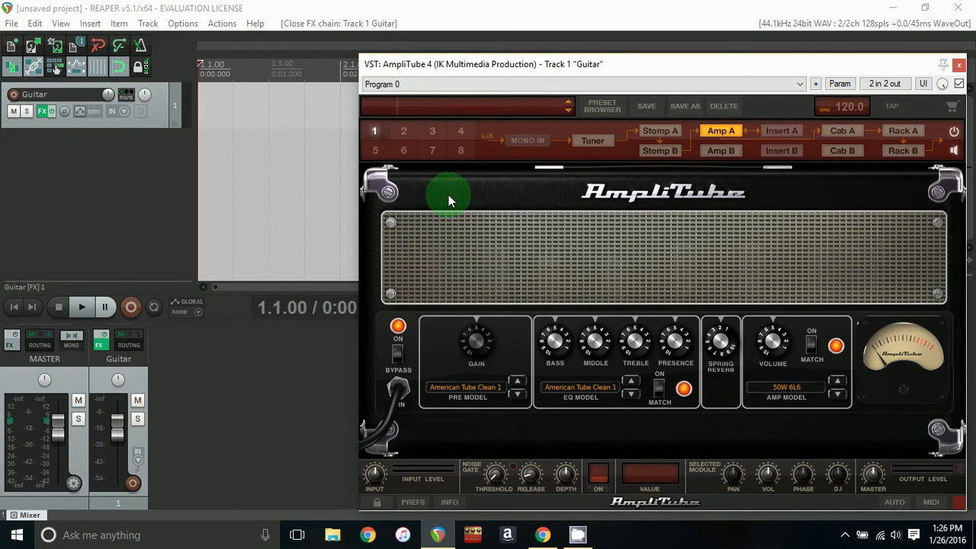
mouse_move(459, 65)
left_mouse_down()
mouse_move(457, 47)
mouse_move(456, 65)
left_mouse_up()
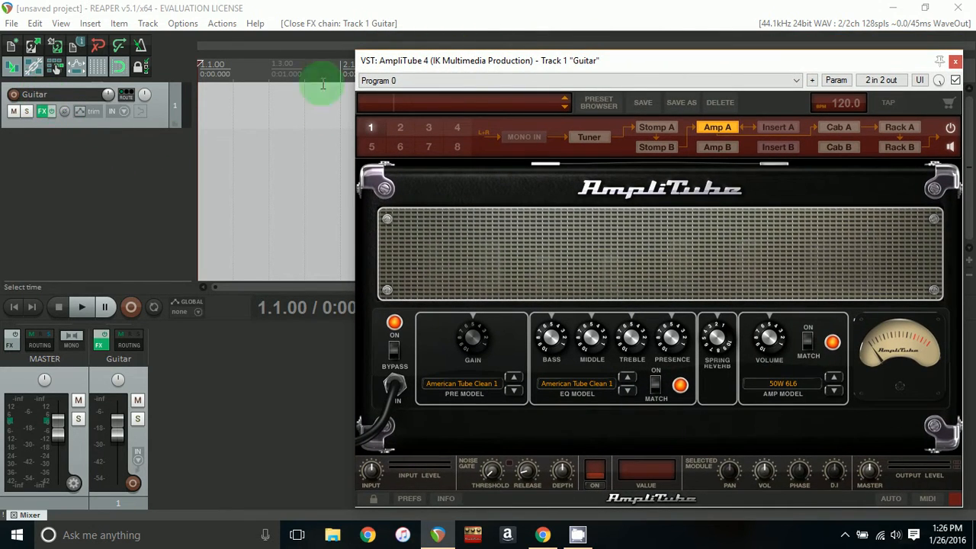
left_click_drag(544, 54, 561, 71)
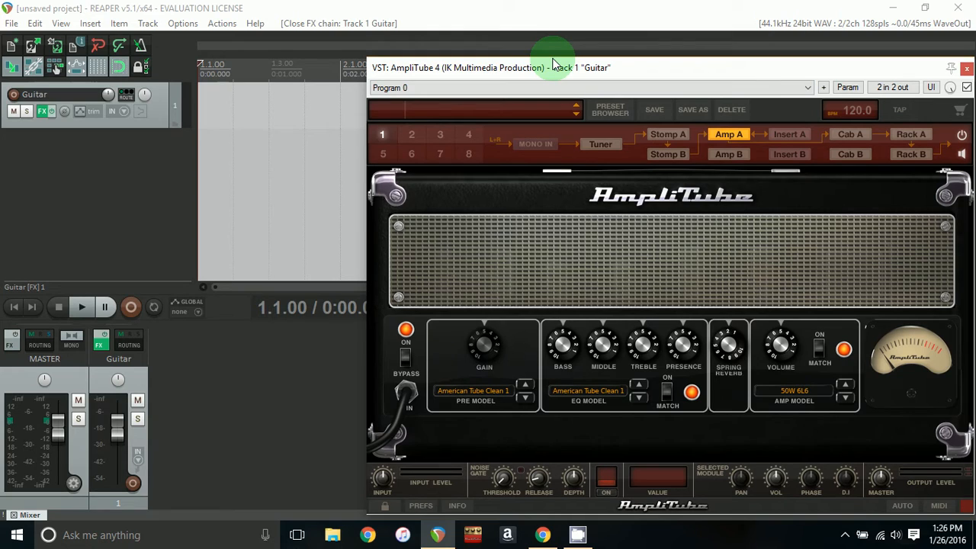
- Load the Clean preset in AmpliTube from the preset list
left_click(449, 110)
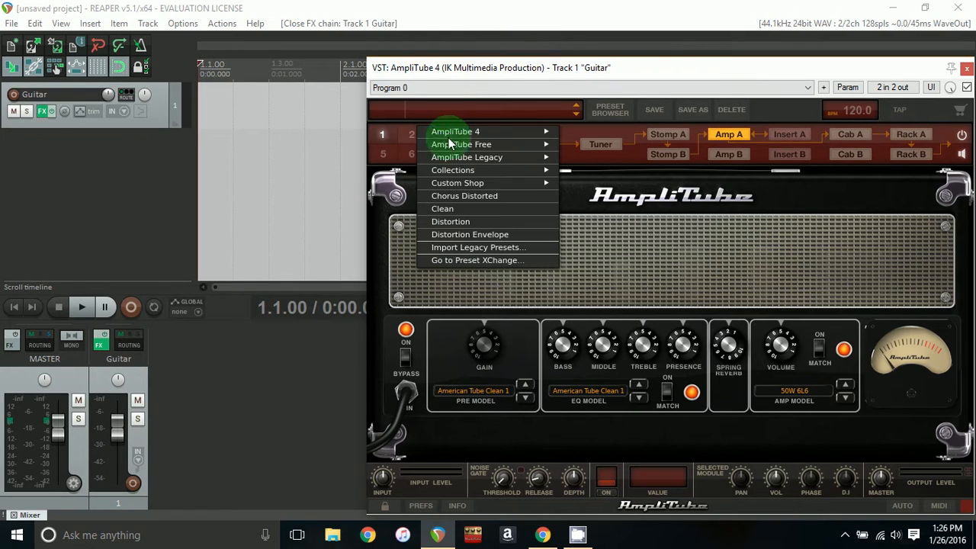
left_click(471, 210)
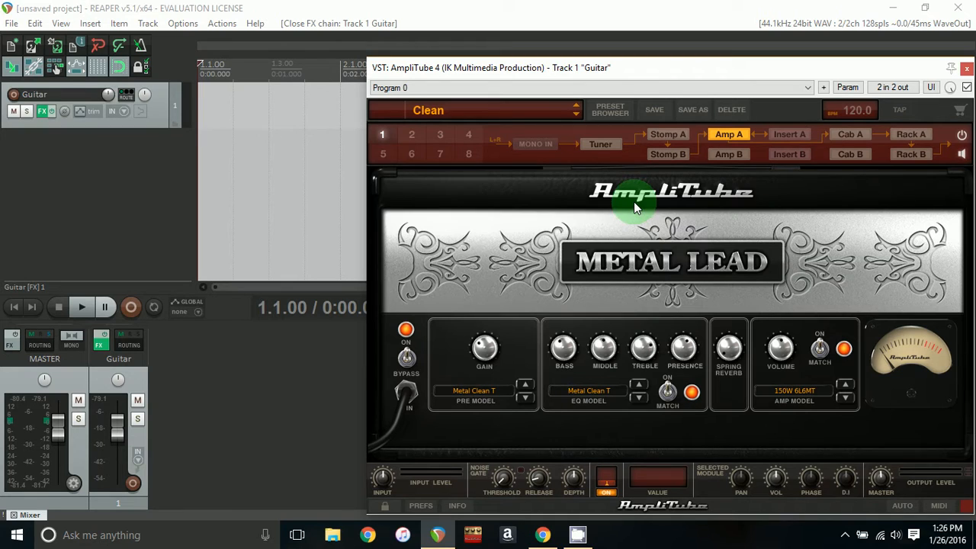
left_click(524, 110)
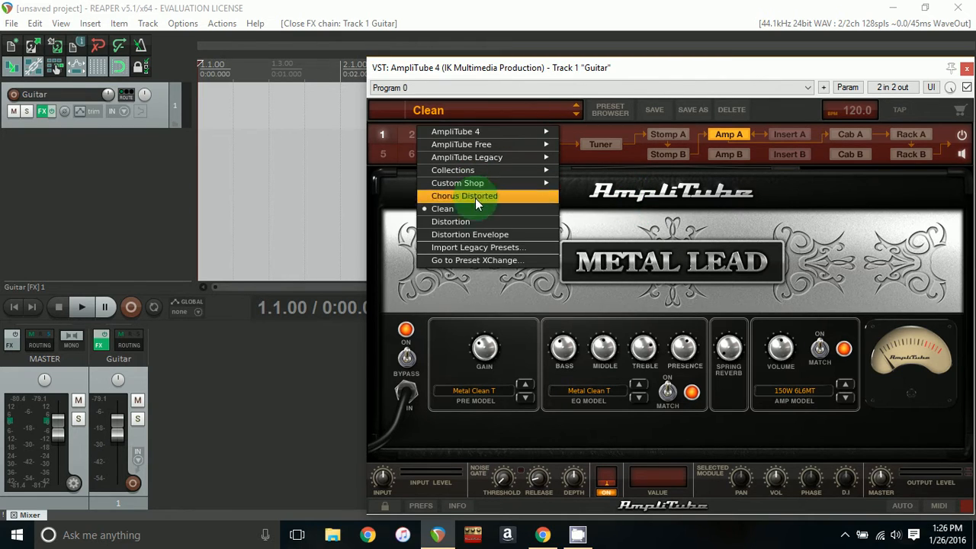
left_click(620, 221)
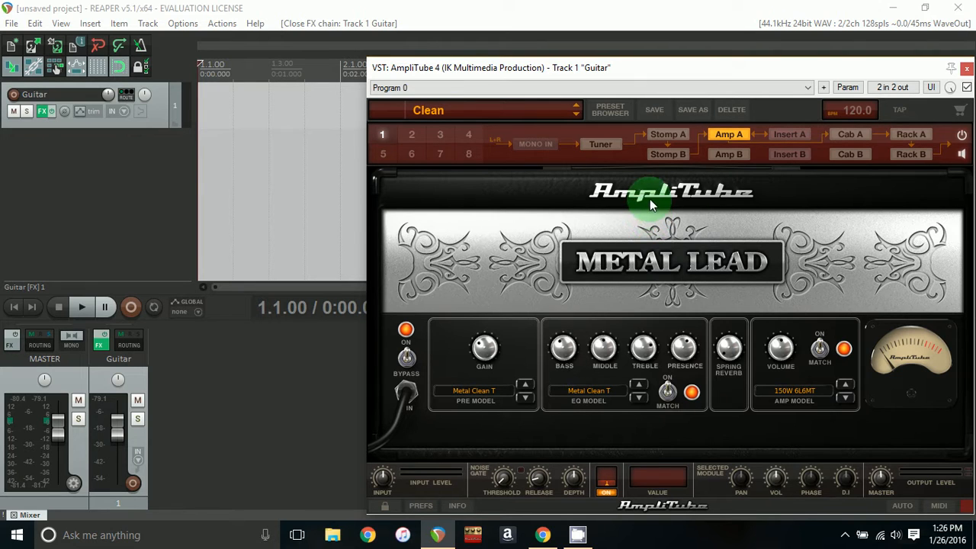
- Open MIDI Control and reselect the preset mapped to program change 001, then confirm the dialog
left_click(939, 506)
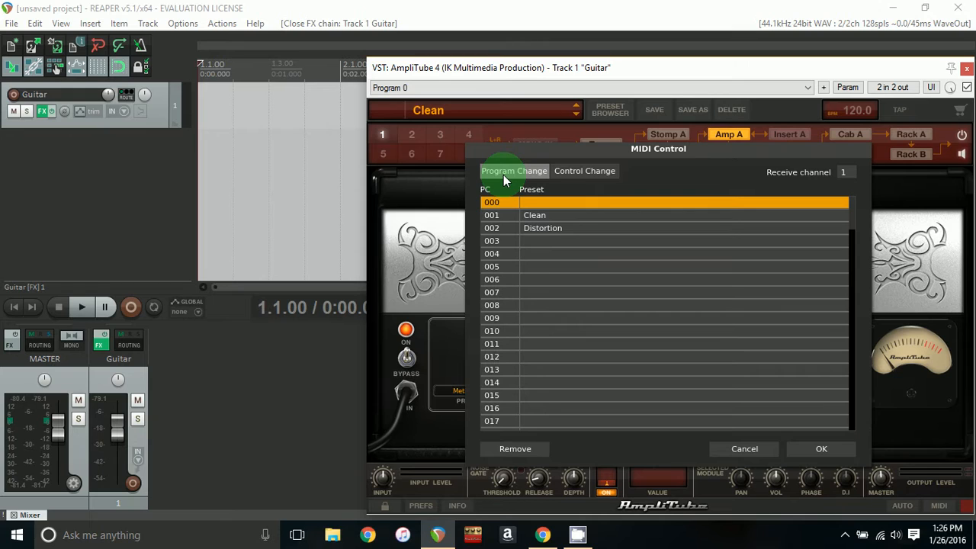
left_click(549, 215)
left_click(549, 216)
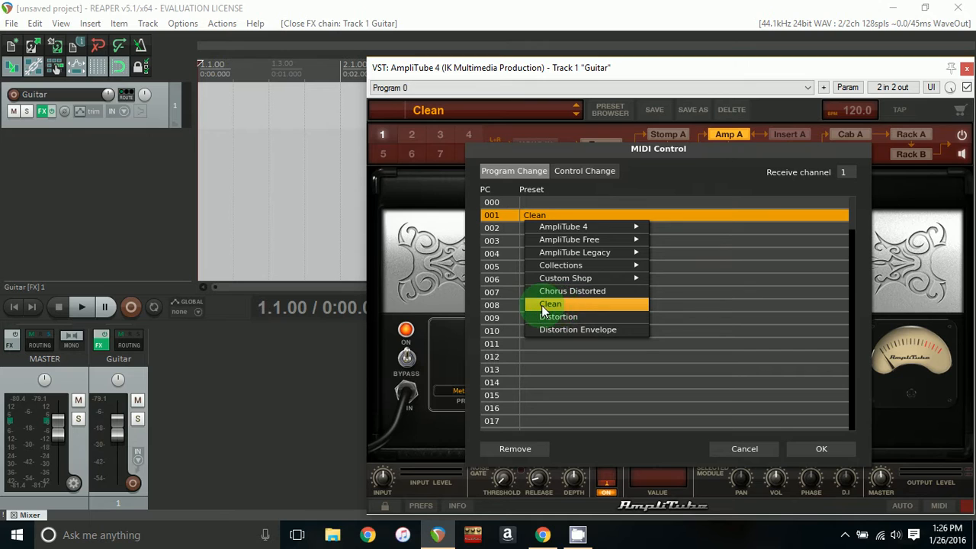
left_click(559, 315)
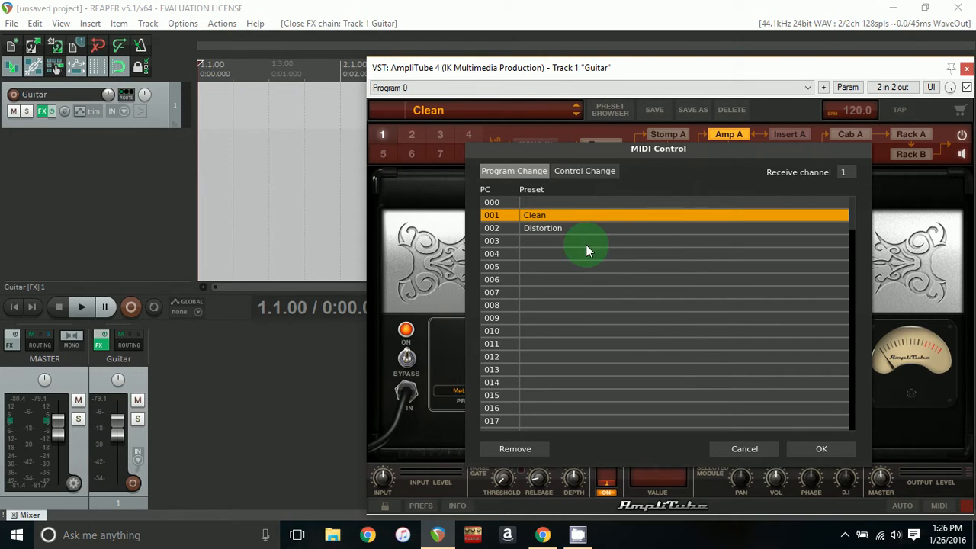
left_click(821, 449)
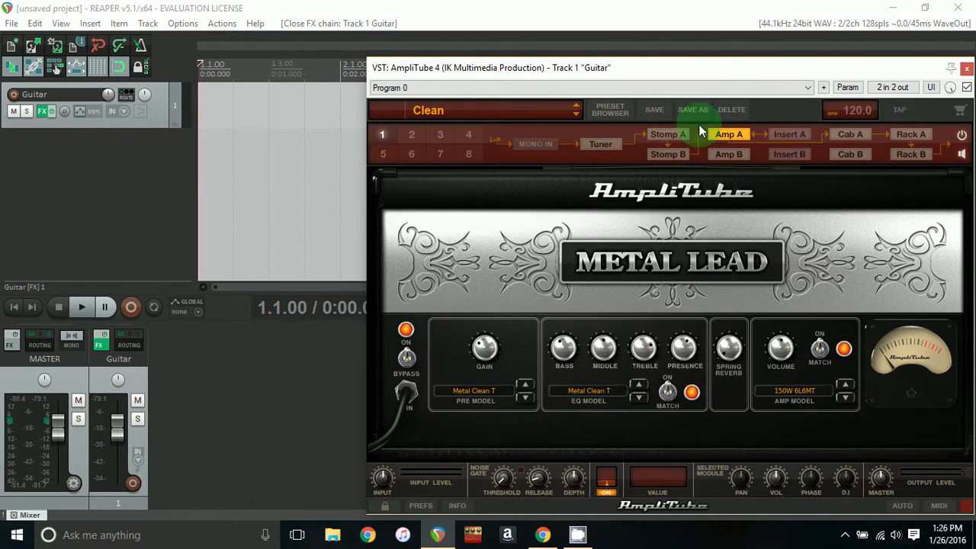
- Save the current AmpliTube preset
left_click(655, 110)
left_click(778, 328)
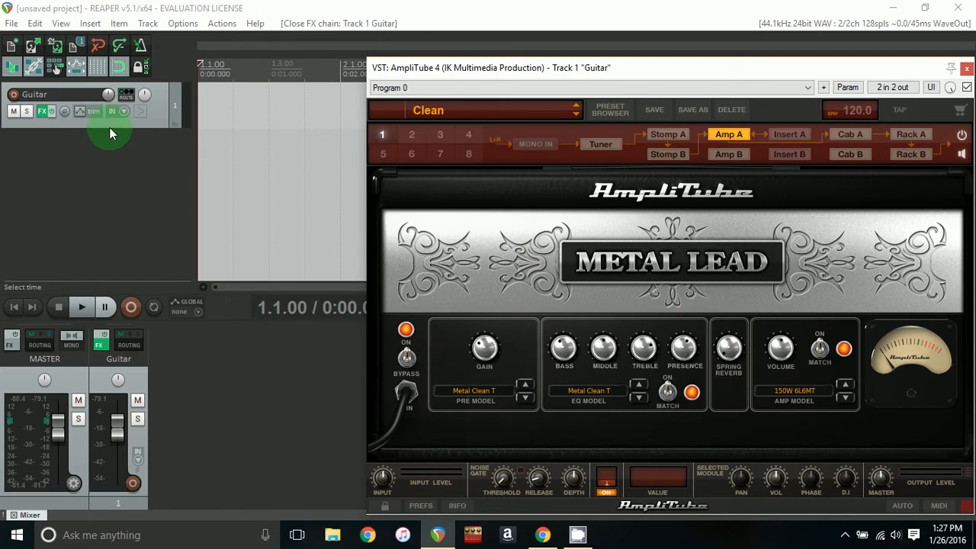
- Add a new track below Guitar and name it Midi
left_click(111, 196)
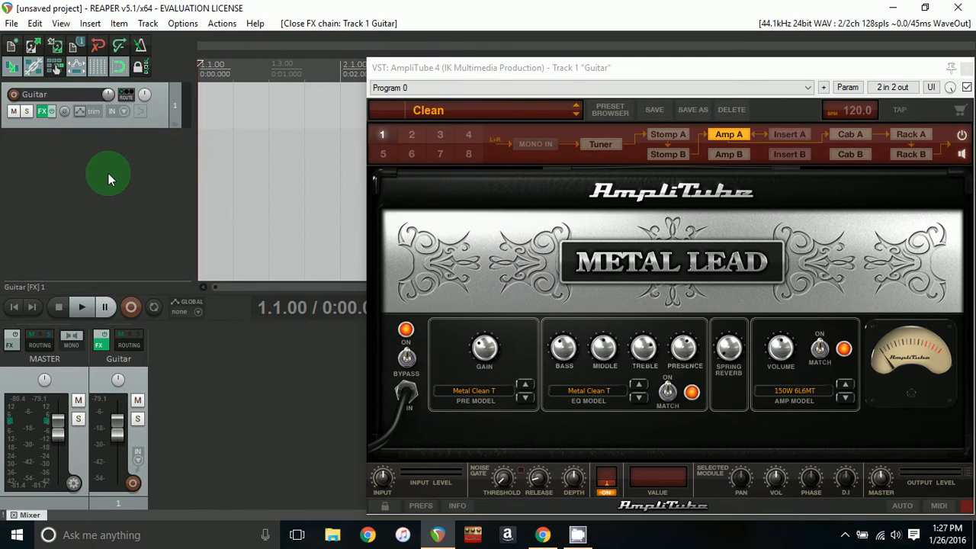
double_click(108, 174)
double_click(81, 141)
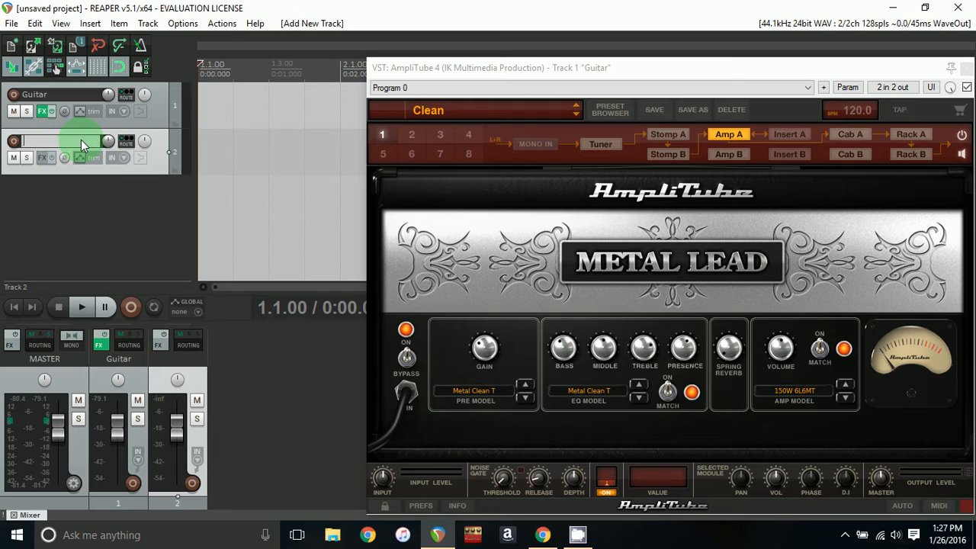
type("Midi")
key("Return")
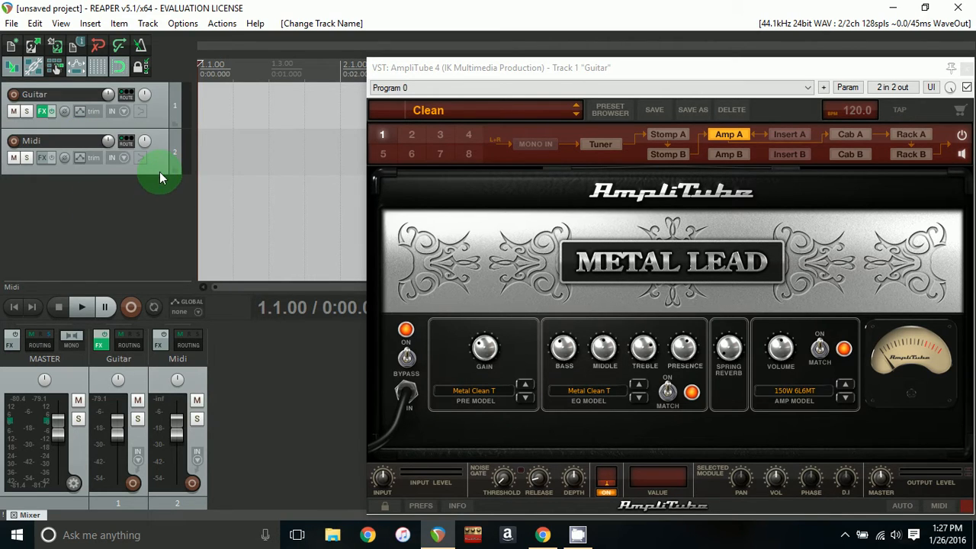
- Nest the Midi track inside the Guitar folder and add a send from Midi to the Guitar track
left_click_drag(158, 171, 138, 106)
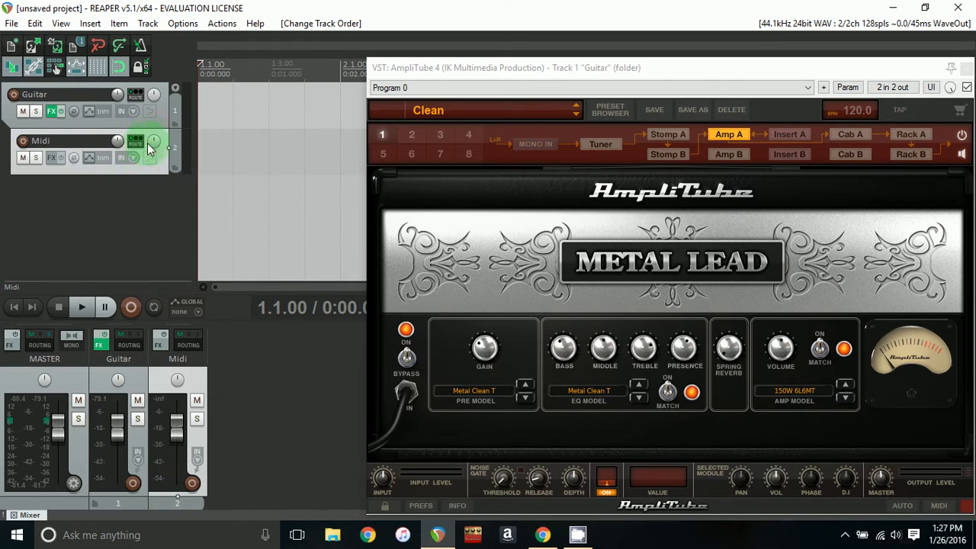
left_click(140, 145)
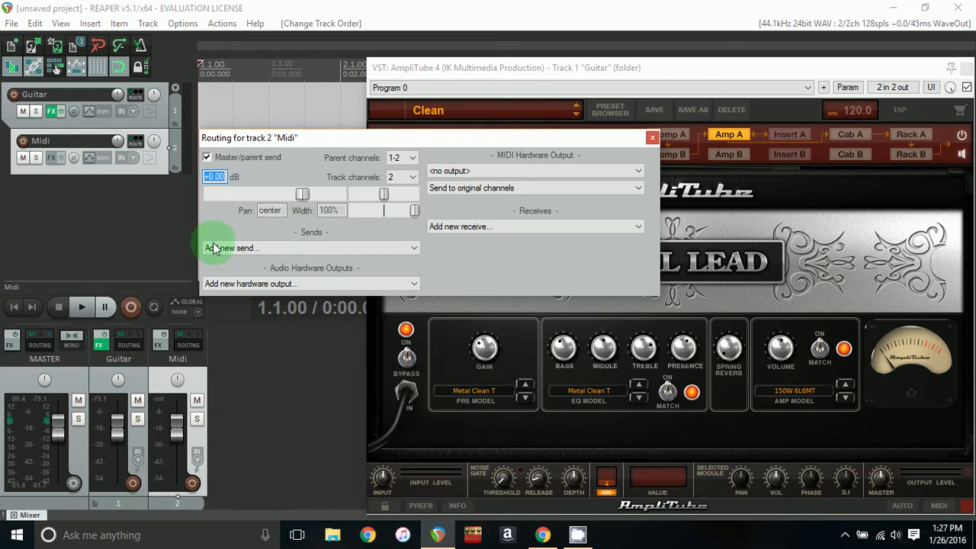
left_click(266, 248)
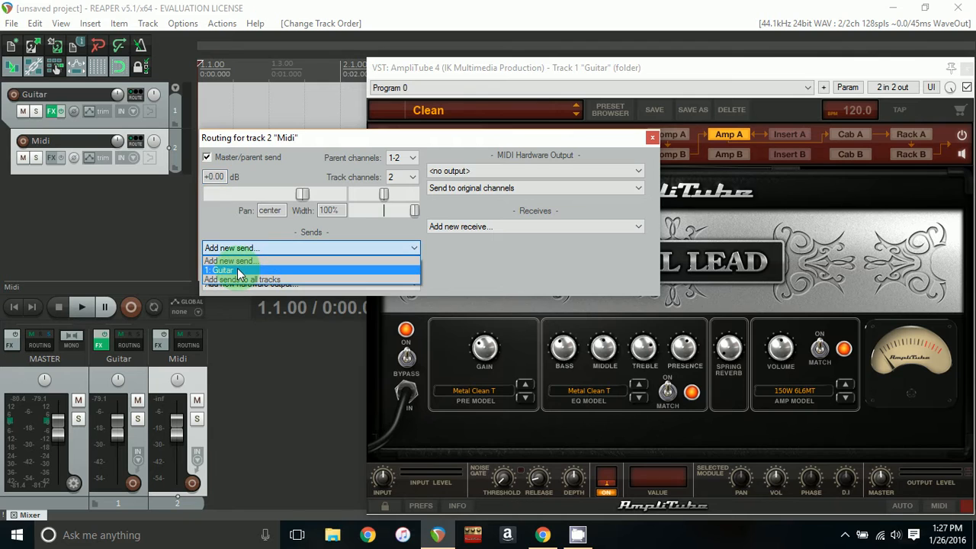
left_click(239, 272)
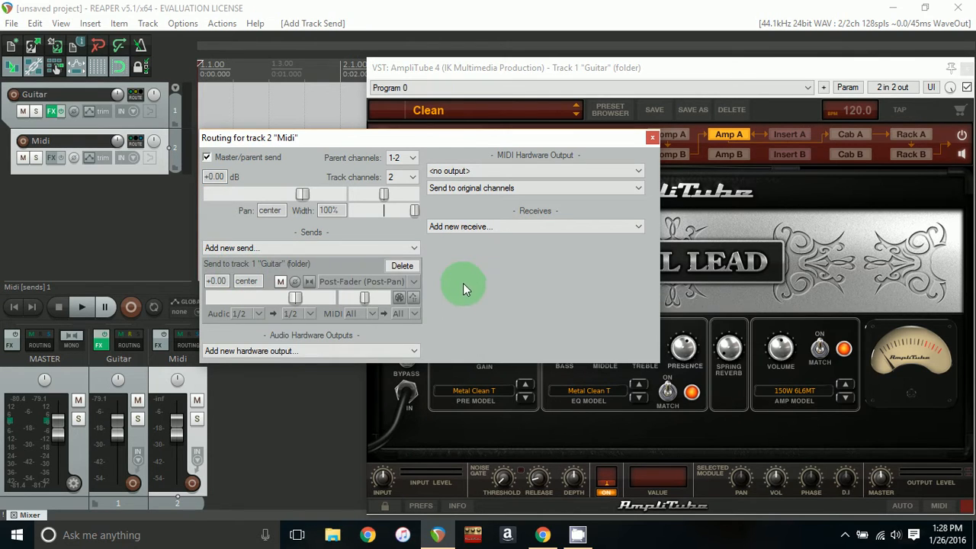
left_click(652, 138)
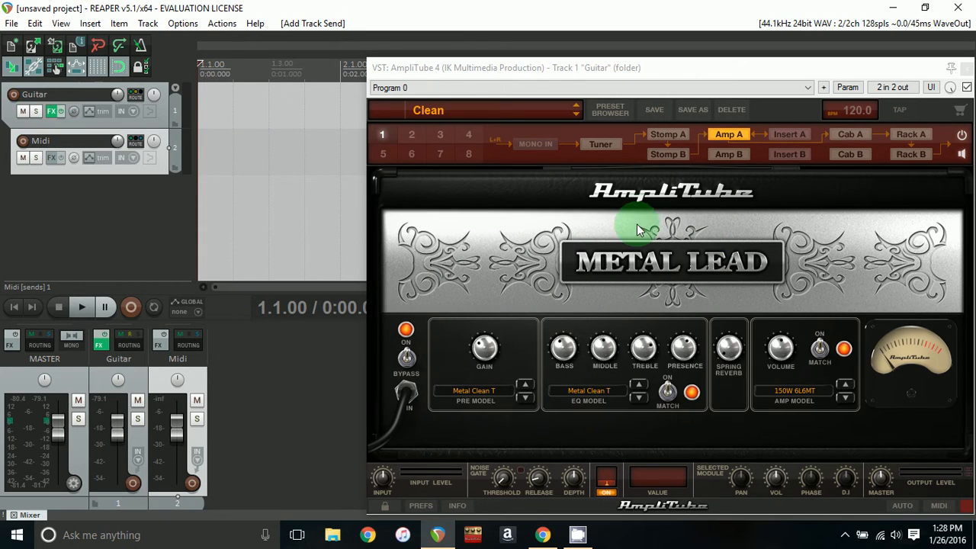
- Place the edit cursor at bar 2 and insert a new MIDI item on the Midi track
left_click(172, 231)
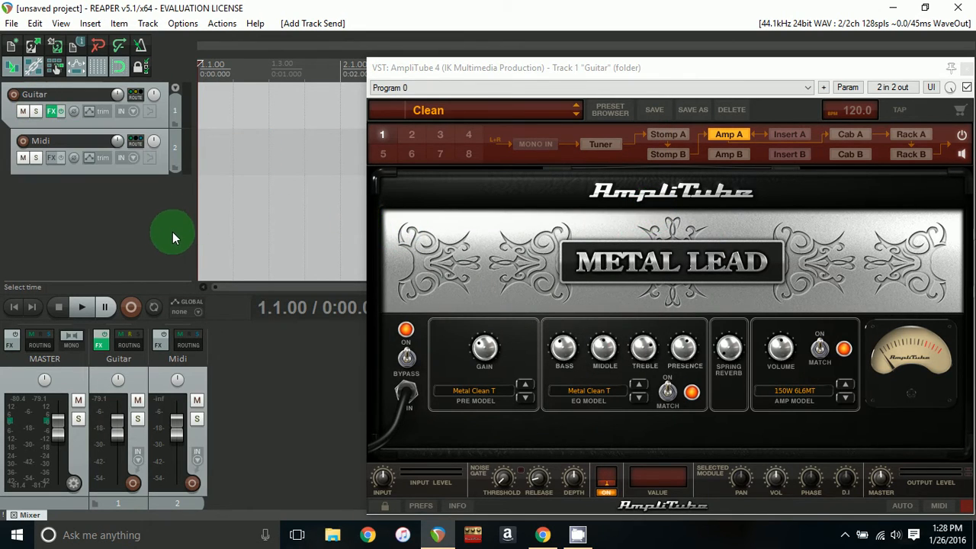
left_click(340, 149)
left_click_drag(491, 74, 511, 74)
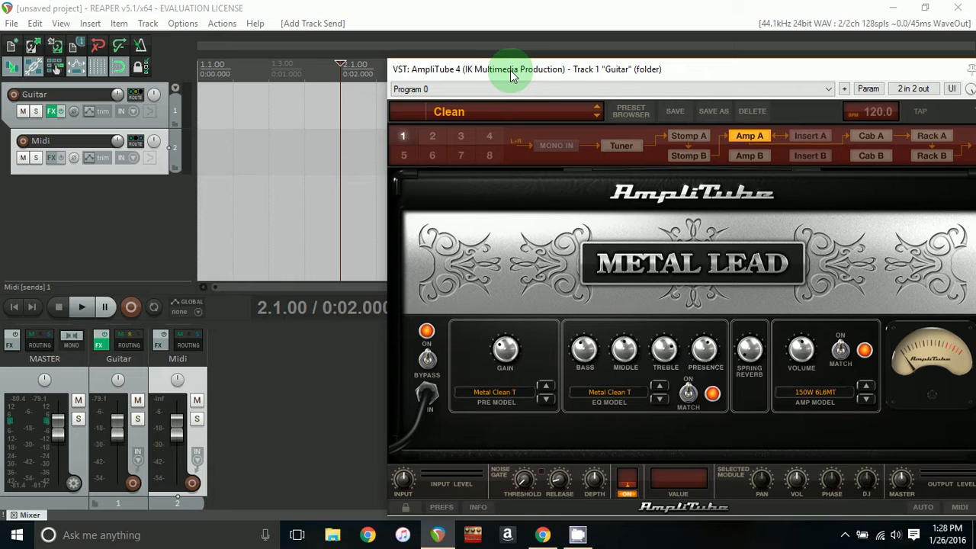
left_click_drag(517, 67, 537, 70)
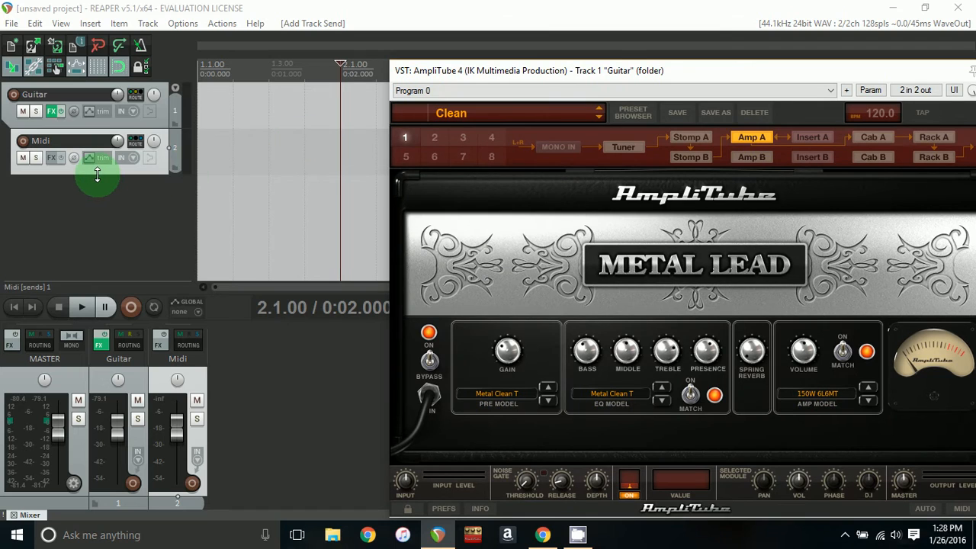
left_click(341, 145)
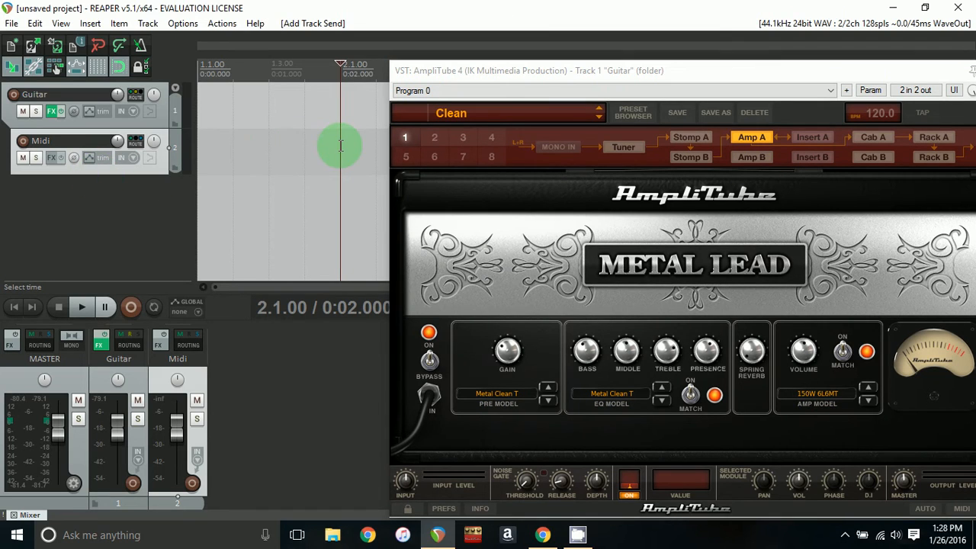
left_click(93, 26)
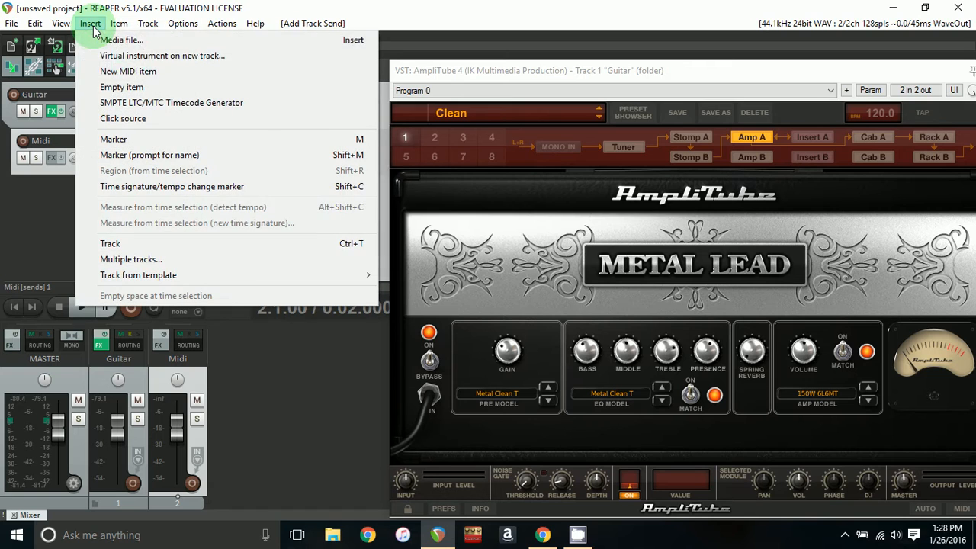
left_click(147, 73)
- Move the MIDI item earlier so it starts at about 1.3.00
left_click_drag(480, 70, 511, 207)
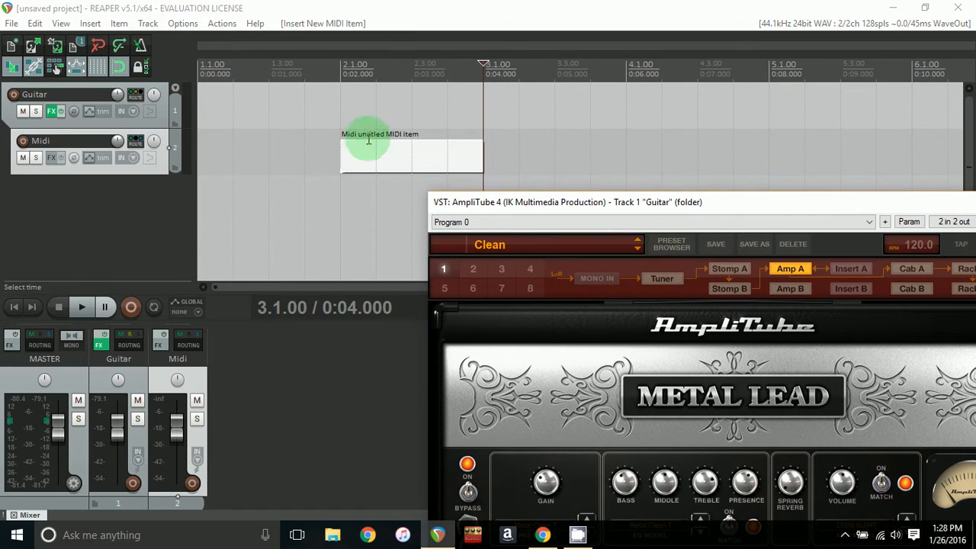
left_click_drag(388, 158, 342, 155)
left_click(343, 156)
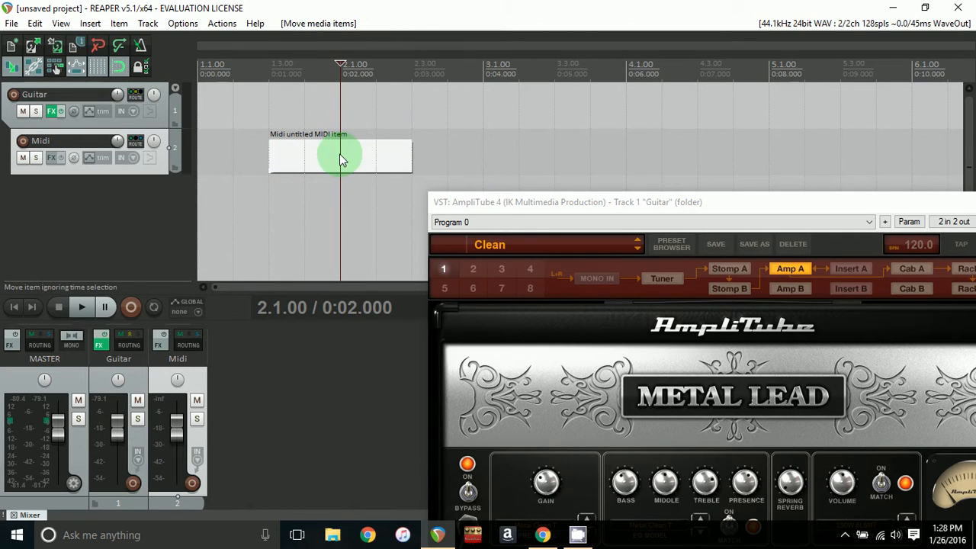
- Open the MIDI item in the MIDI editor and switch the controller lane to Bank/Program Select
double_click(343, 159)
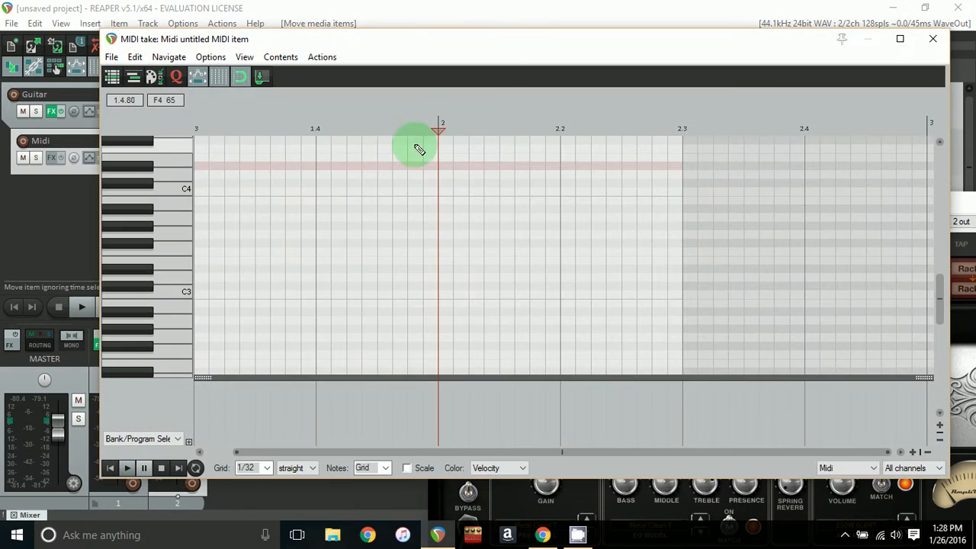
left_click(144, 439)
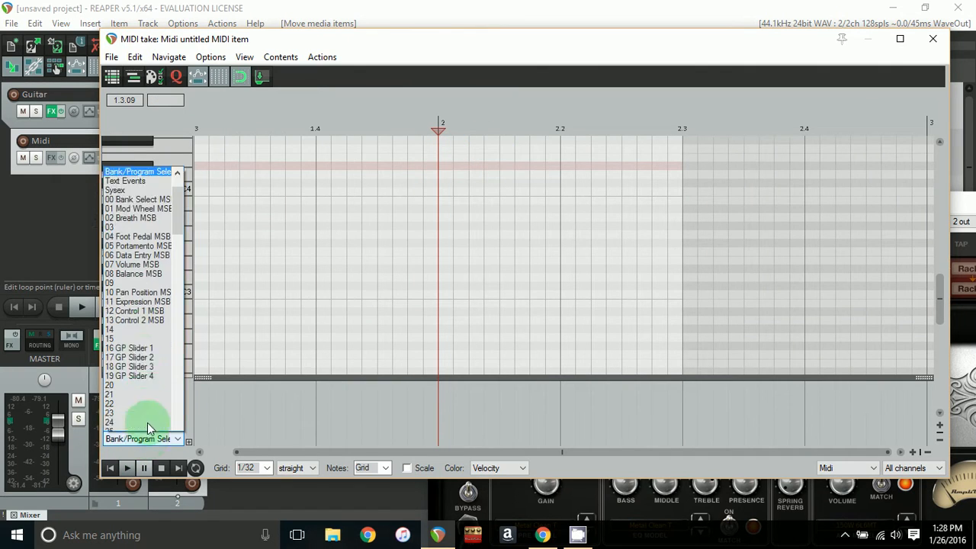
left_click(126, 157)
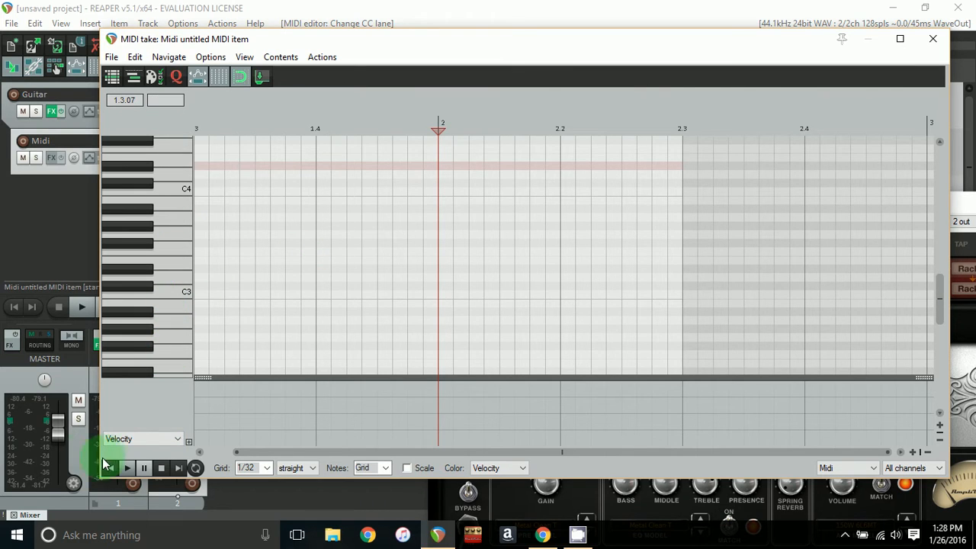
left_click(127, 439)
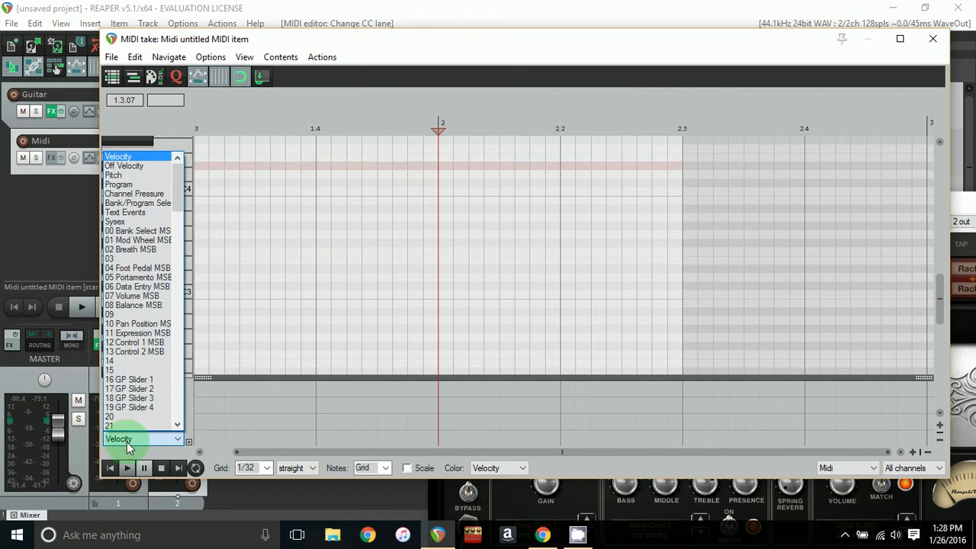
left_click(141, 203)
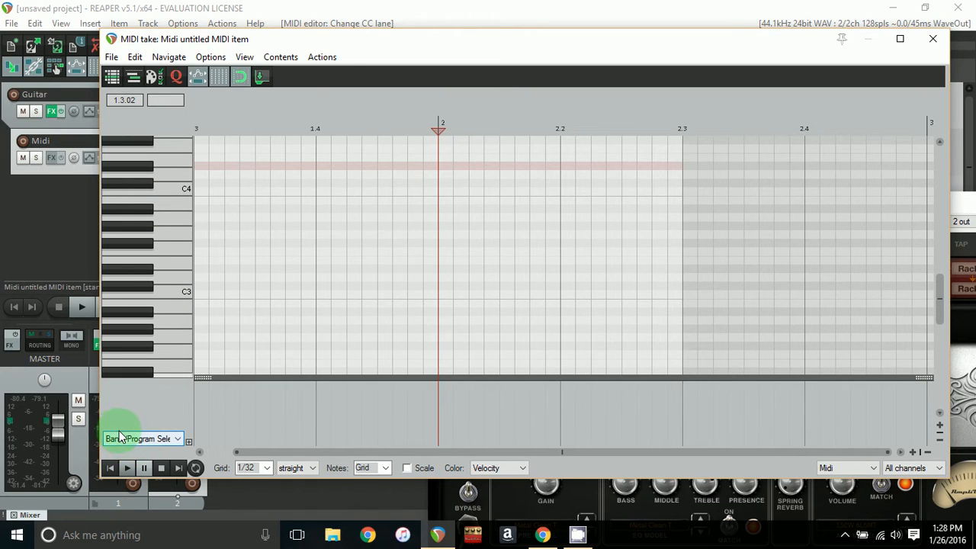
- Insert a program change at bar 2 using the General MIDI bank with program number 2, then close the MIDI editor
double_click(438, 394)
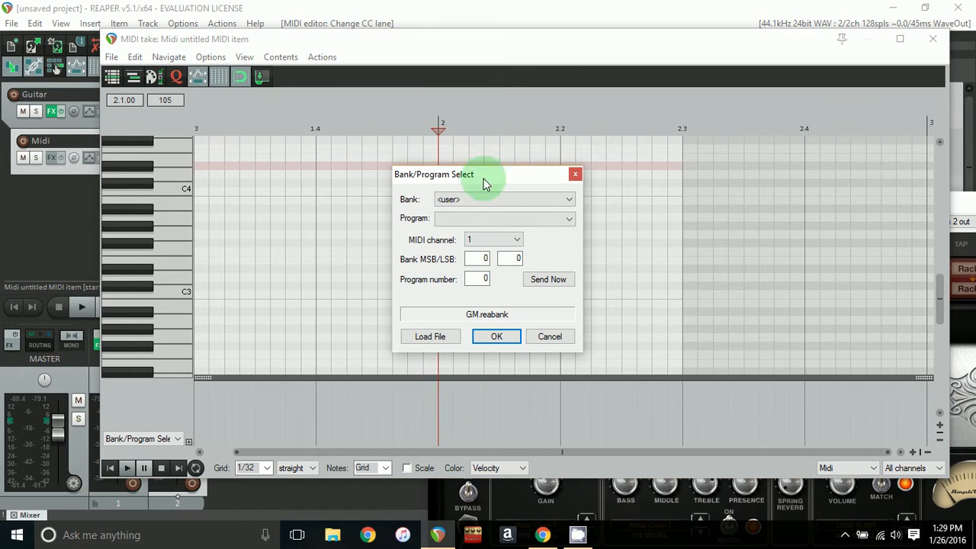
left_click(448, 201)
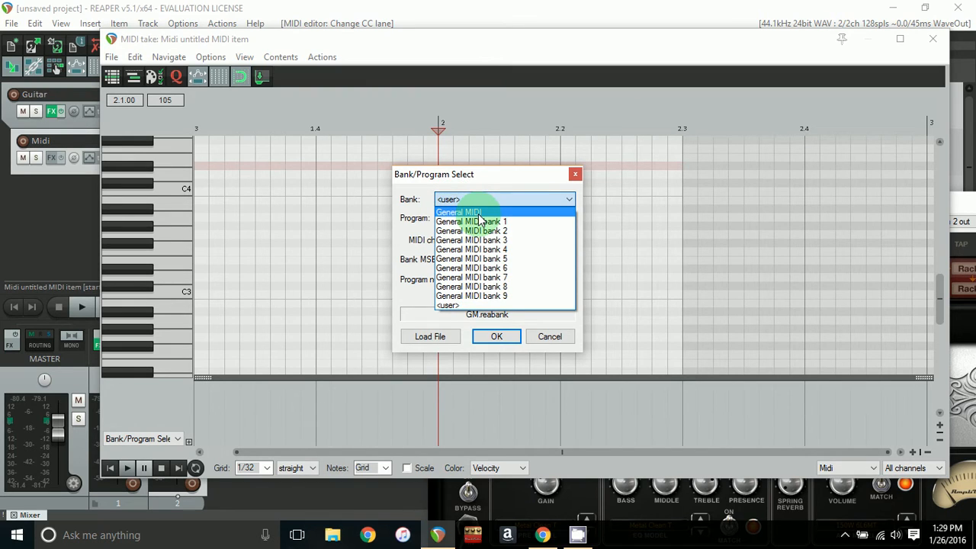
left_click(478, 213)
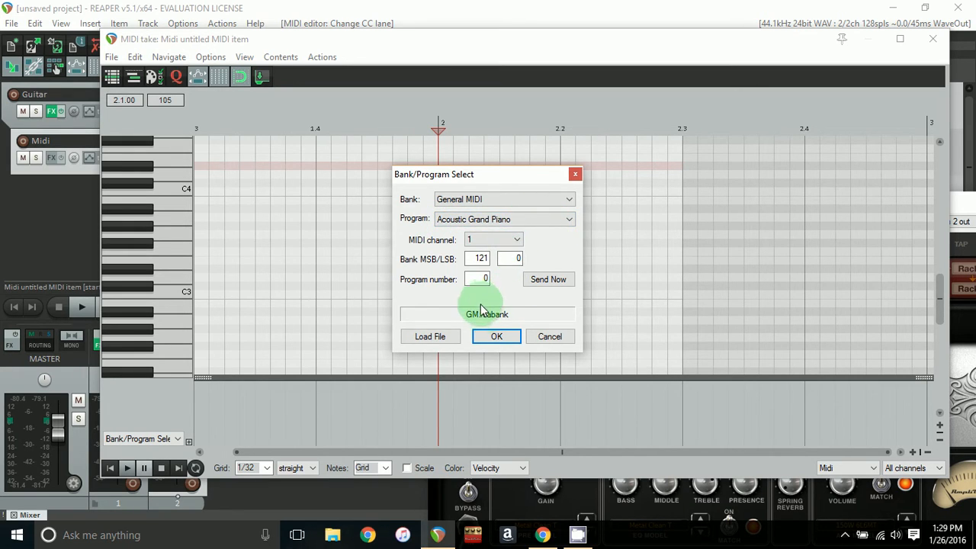
double_click(486, 279)
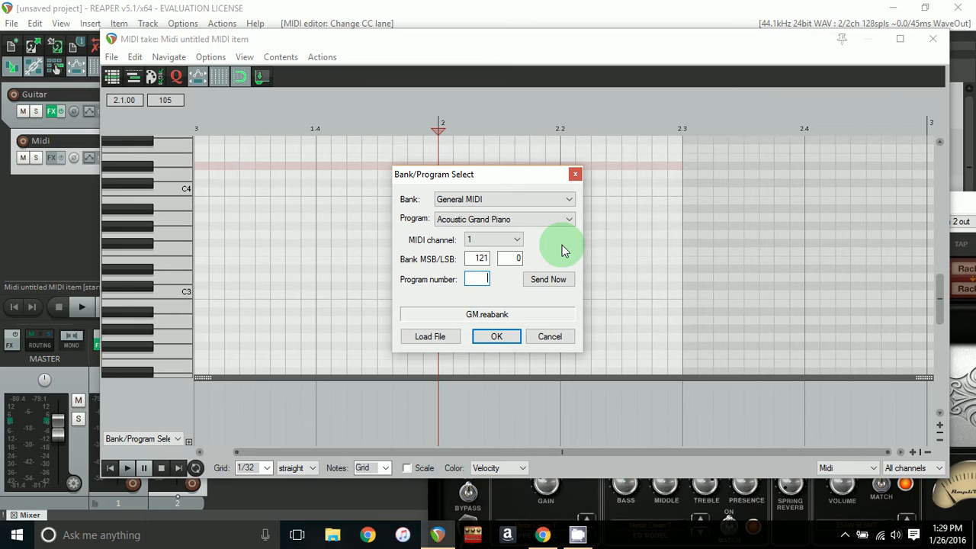
type("2")
left_click(498, 337)
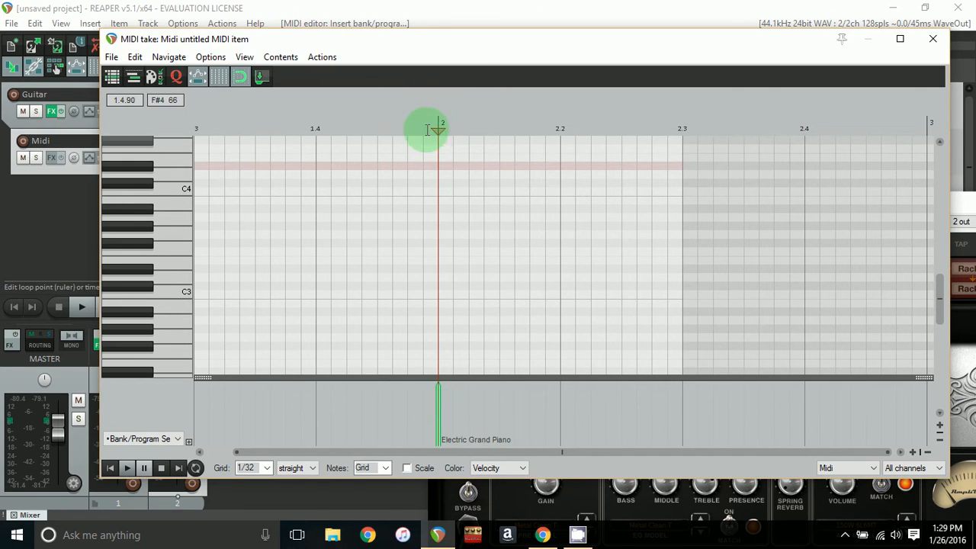
left_click(948, 44)
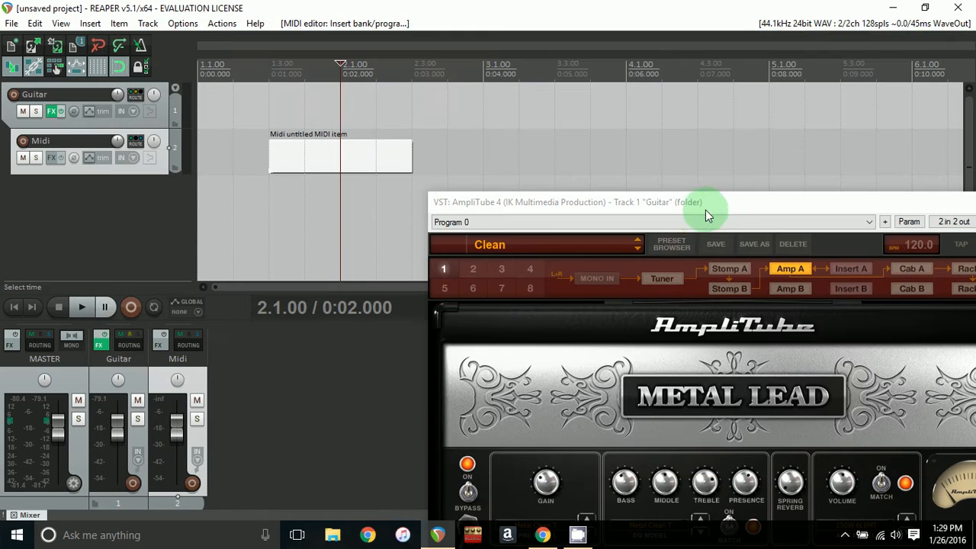
- Load the 001 Clean preset in AmpliTube 4 on the Guitar track
left_click_drag(693, 201, 703, 67)
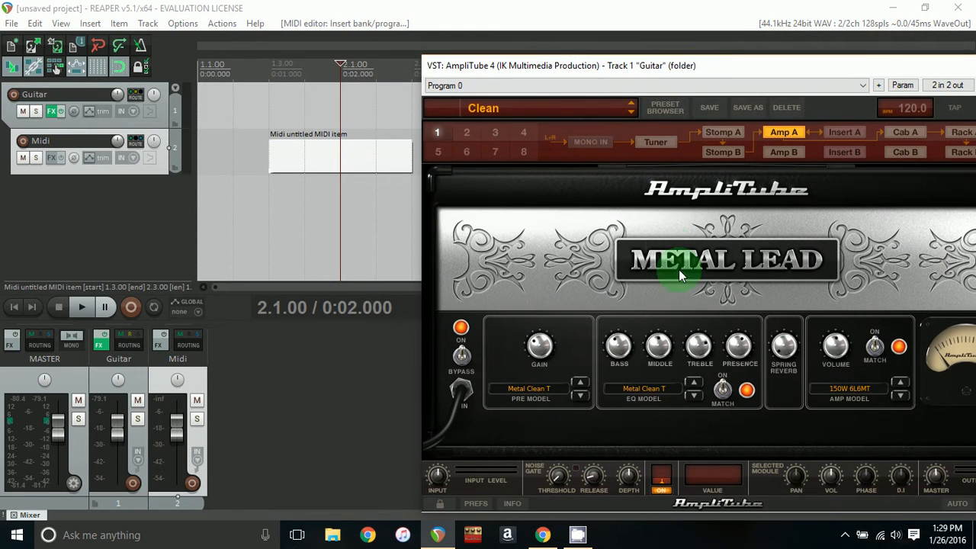
left_click(480, 108)
mouse_move(450, 136)
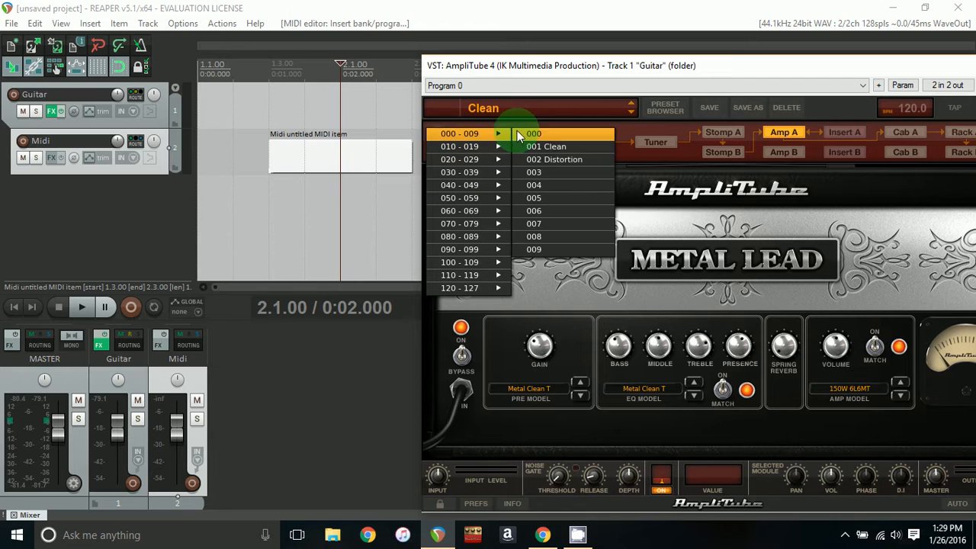
left_click(538, 145)
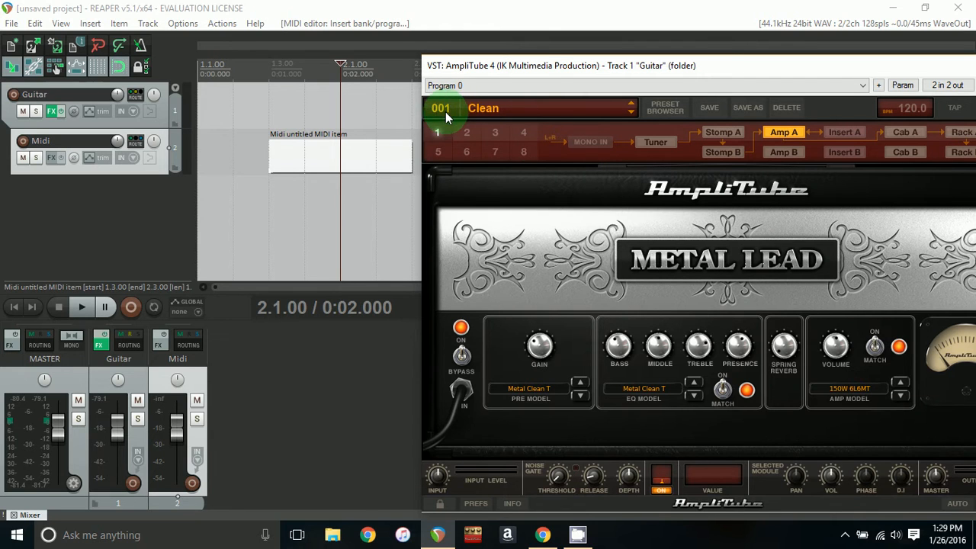
- Rewind to the project start and play back to test the preset switch, then stop
mouse_move(547, 67)
left_mouse_down()
mouse_move(542, 56)
mouse_move(513, 57)
mouse_move(535, 57)
left_mouse_up()
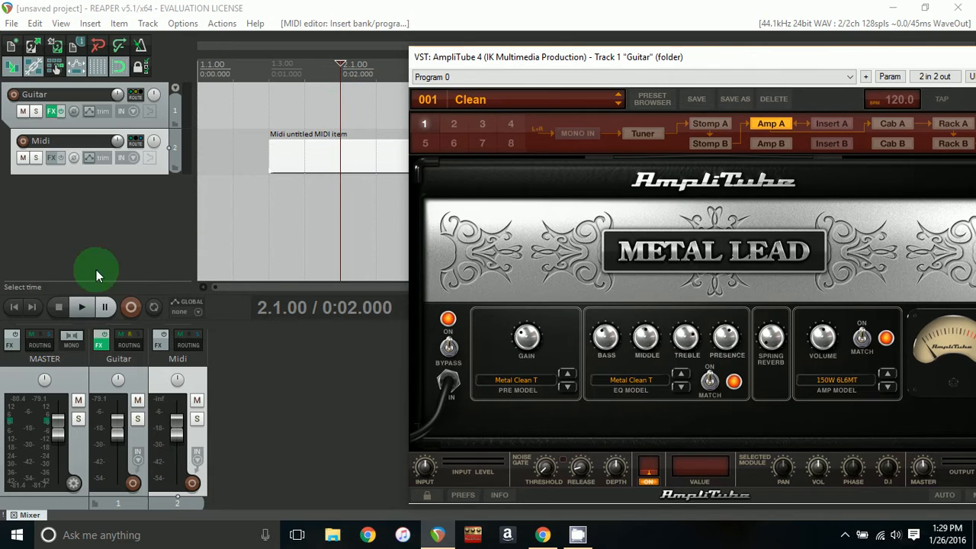
left_click(13, 307)
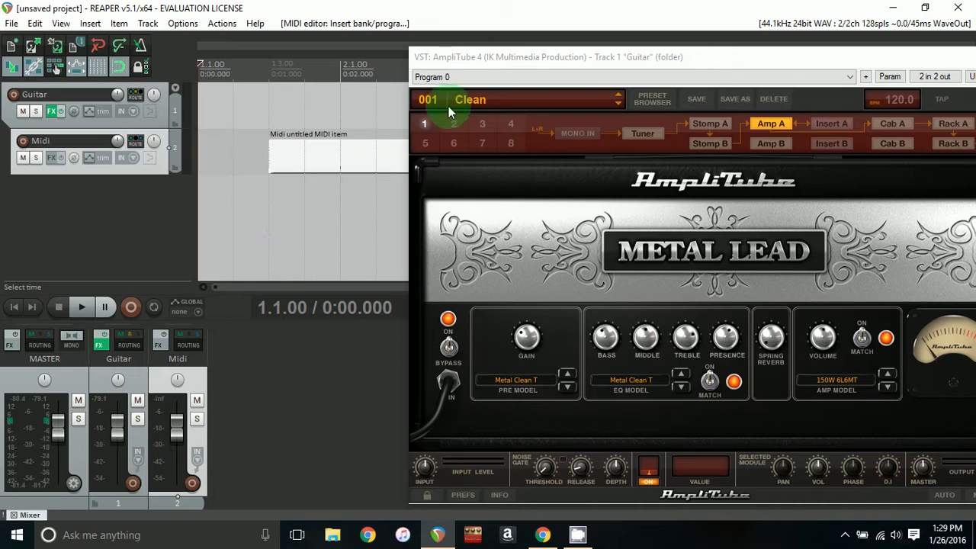
left_click(82, 307)
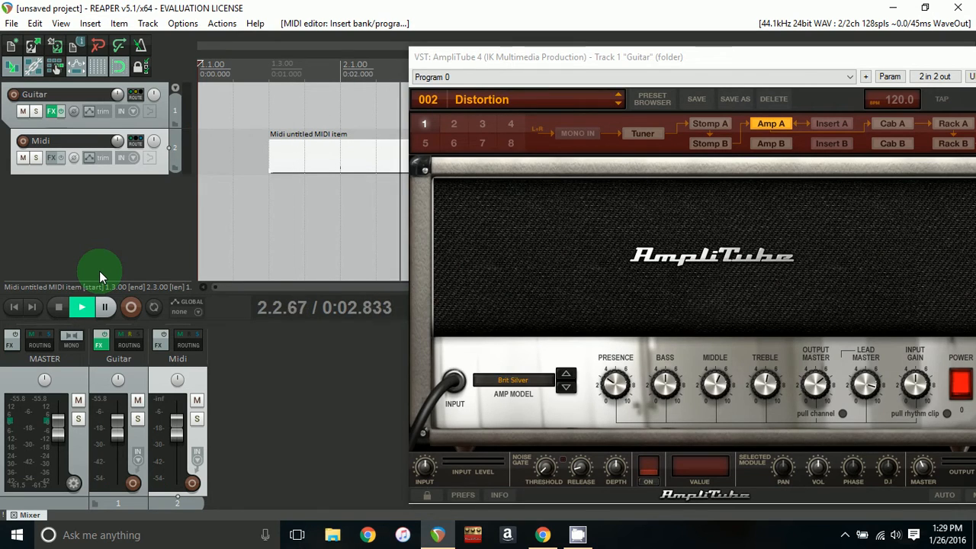
left_click(53, 305)
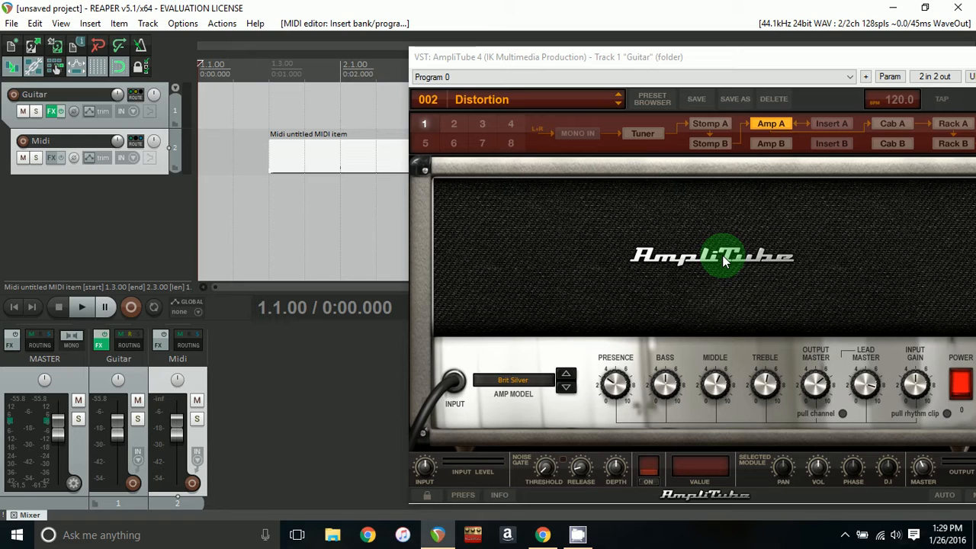
- Insert a new MIDI item on the Midi track starting at about 2.4.00
left_click_drag(713, 65, 668, 197)
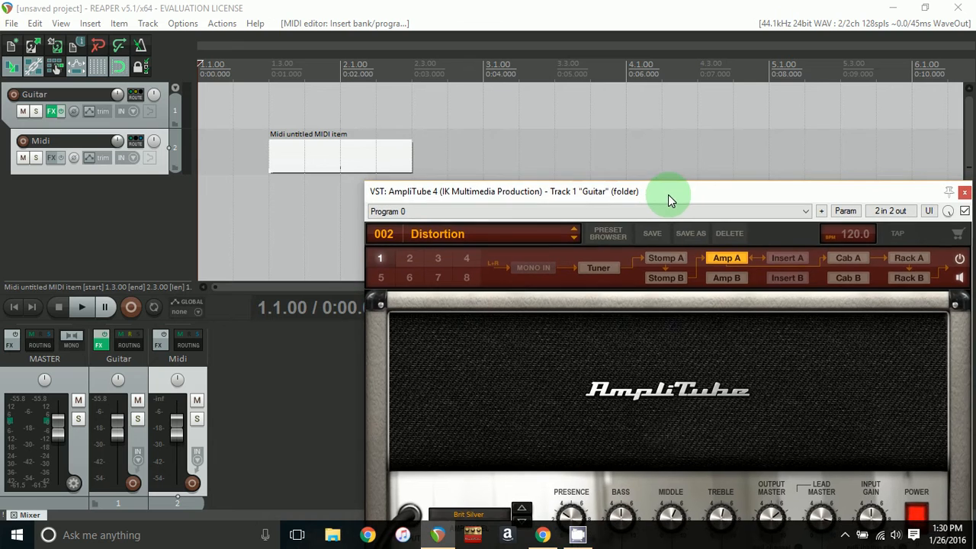
left_click(449, 156)
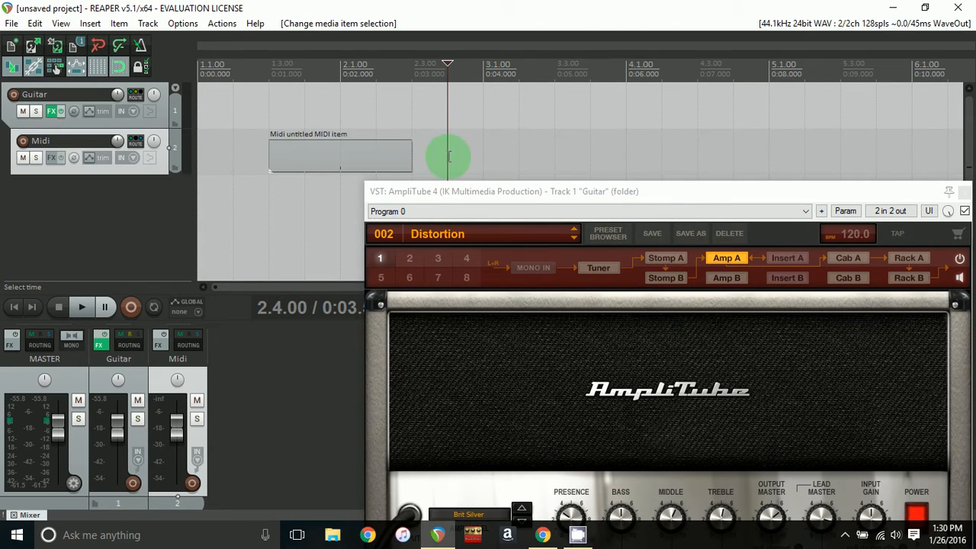
left_click(90, 23)
left_click(128, 71)
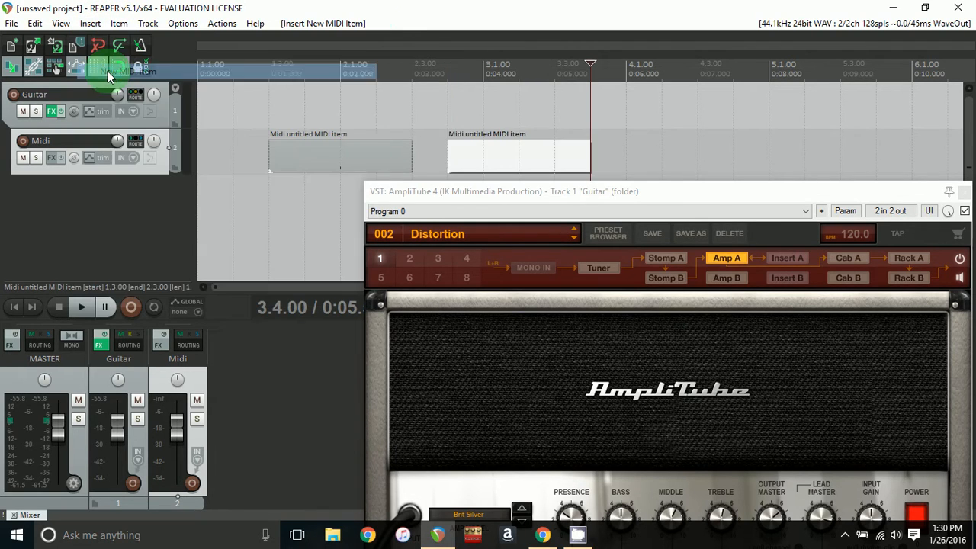
- Open the new MIDI item and add a program change at bar 3 with General MIDI bank and program number 1, then close the editor
left_click(483, 158)
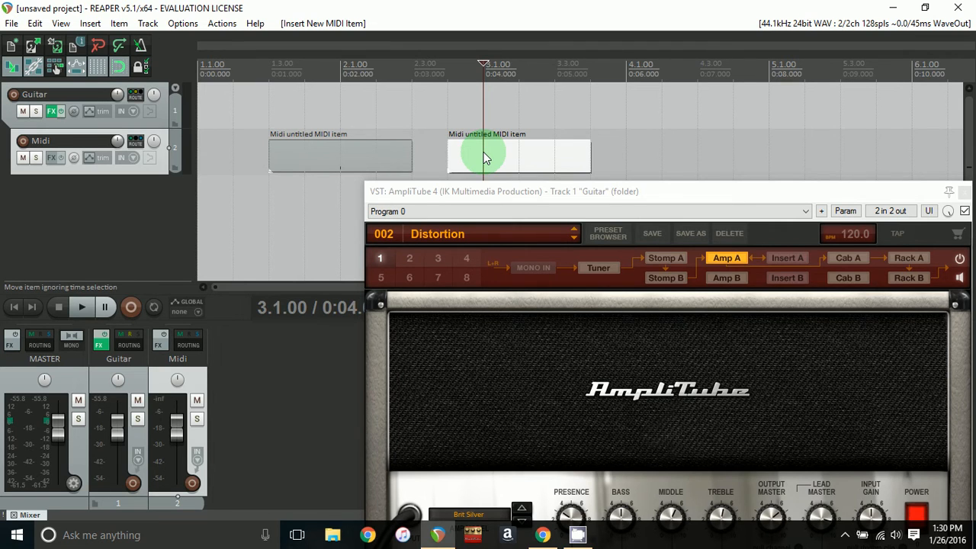
double_click(484, 157)
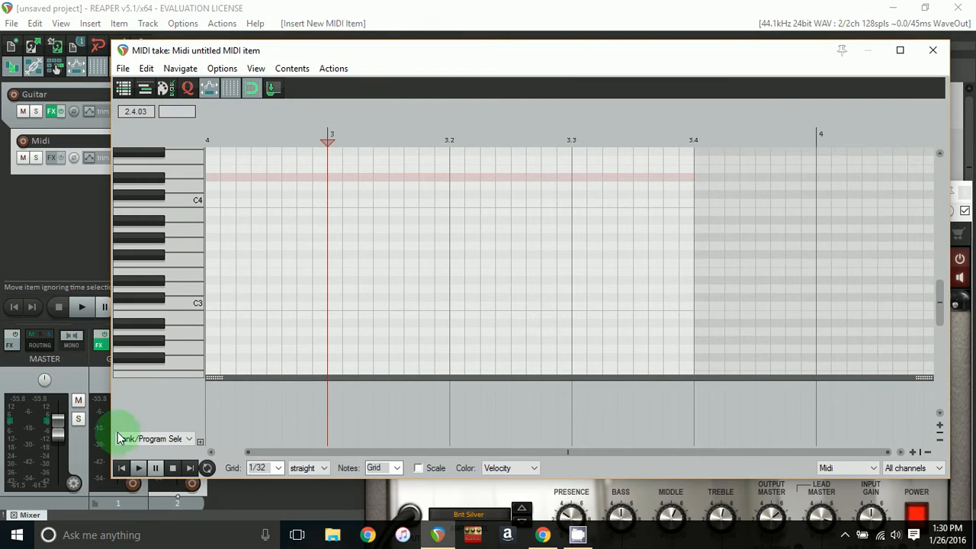
double_click(326, 386)
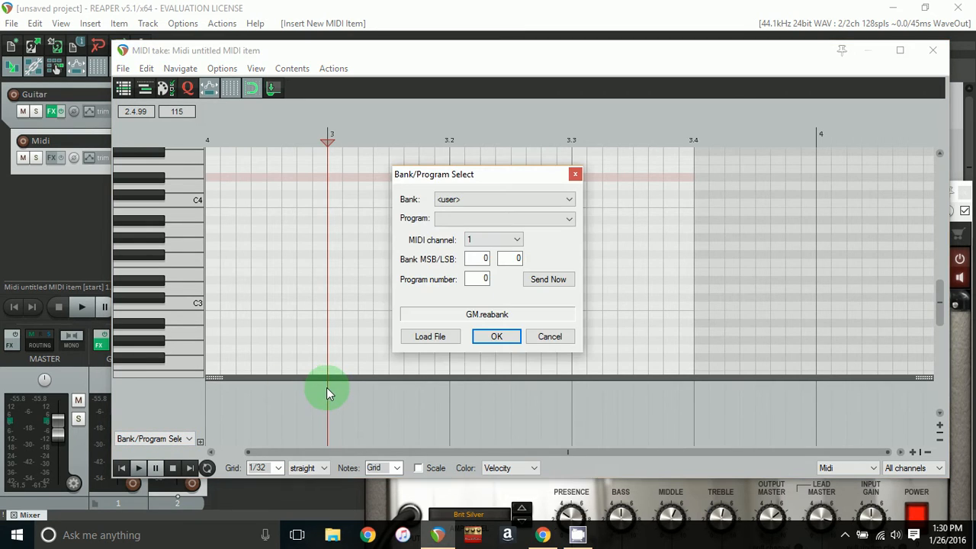
left_click(447, 200)
left_click(448, 213)
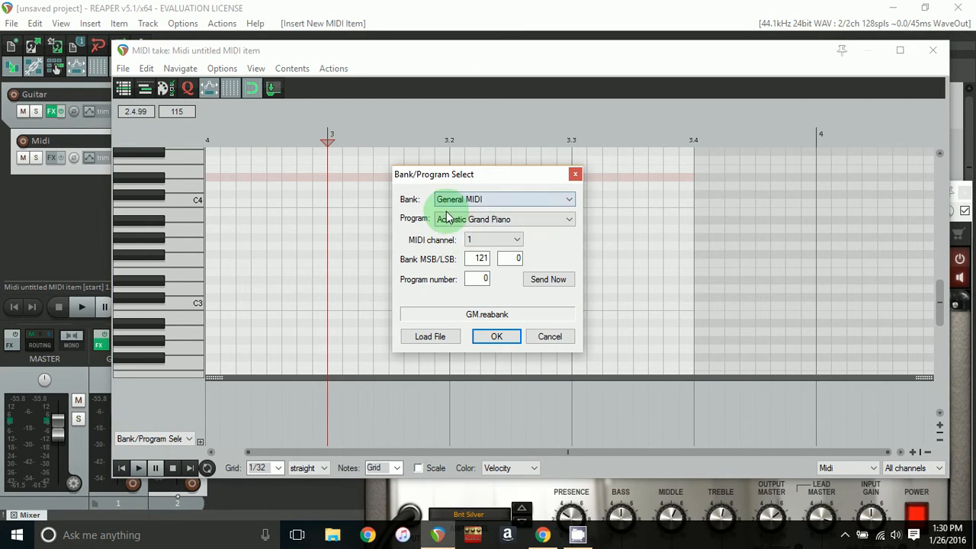
left_click(479, 279)
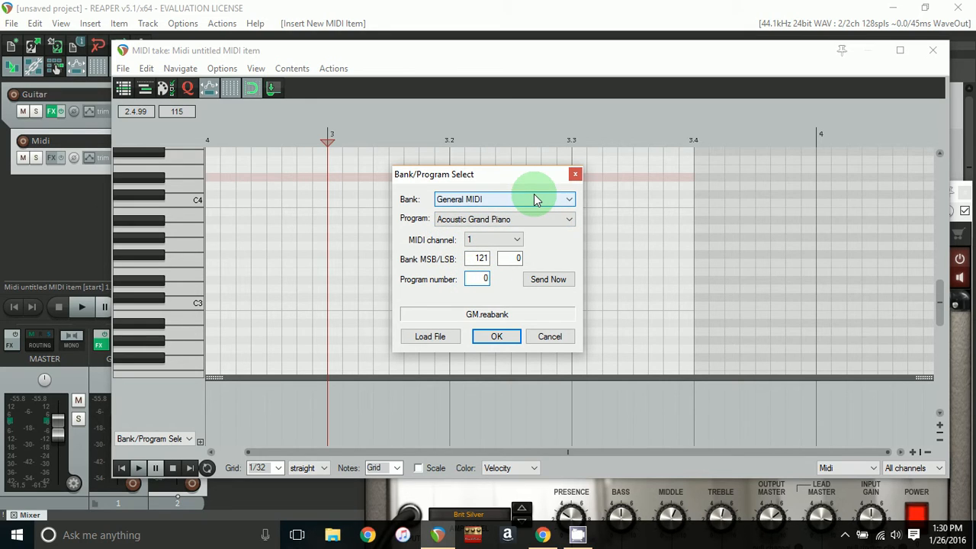
type("1")
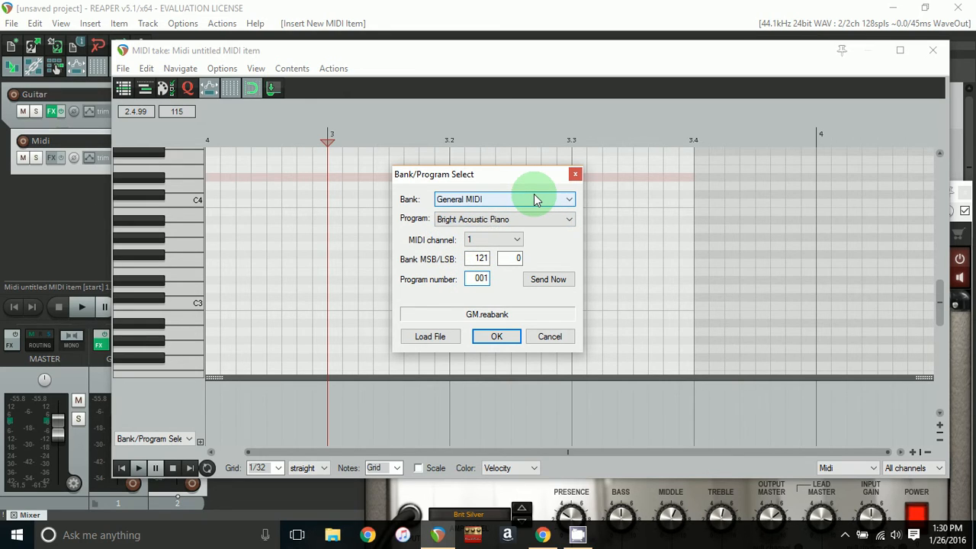
left_click(503, 337)
left_click_drag(311, 416, 327, 418)
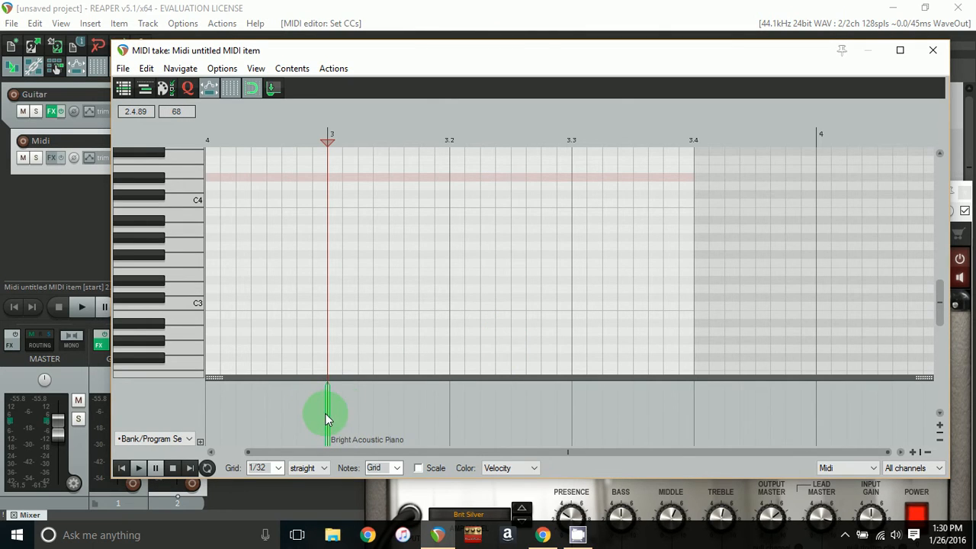
left_click(935, 52)
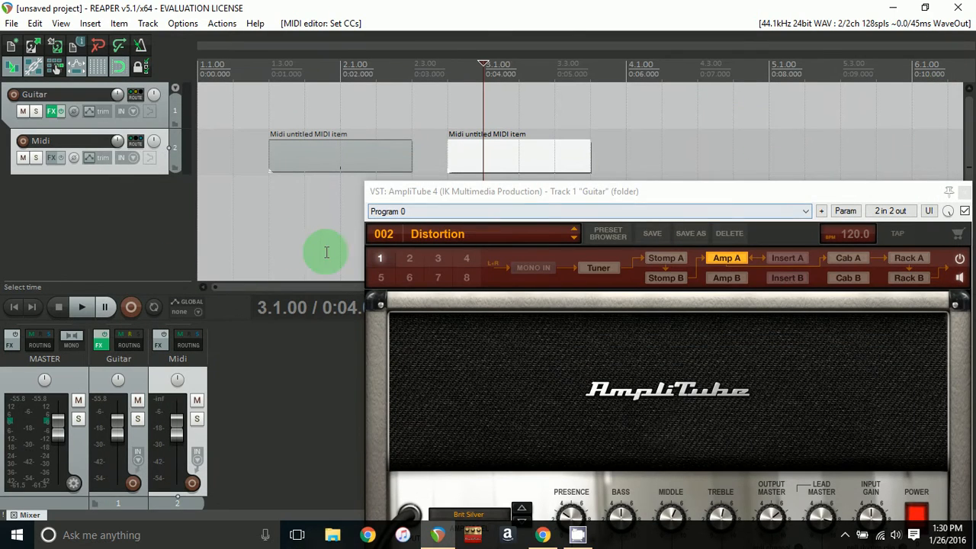
- Switch AmpliTube 4 back to the 001 Clean preset
left_click(383, 235)
mouse_move(387, 264)
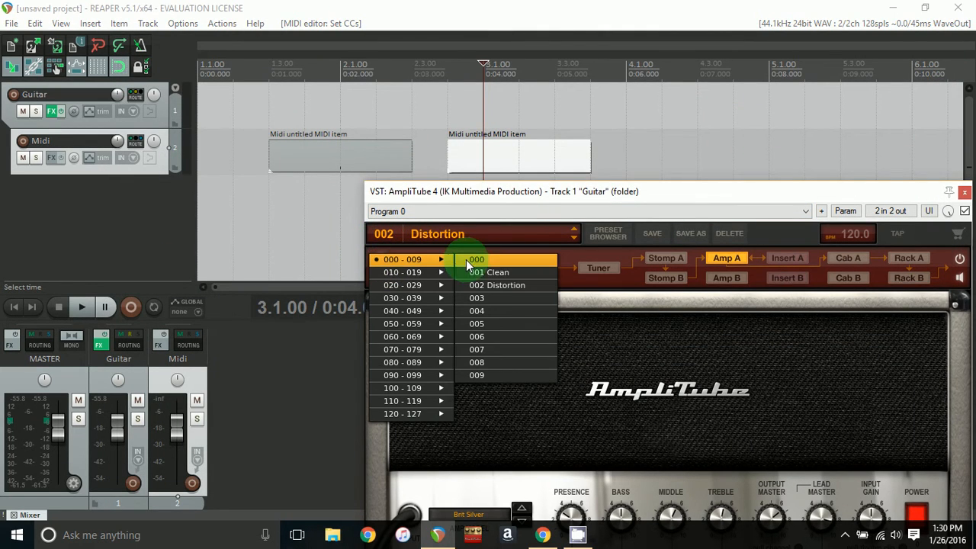
left_click(477, 272)
- Rewind and play the project to test both program changes
left_click(17, 308)
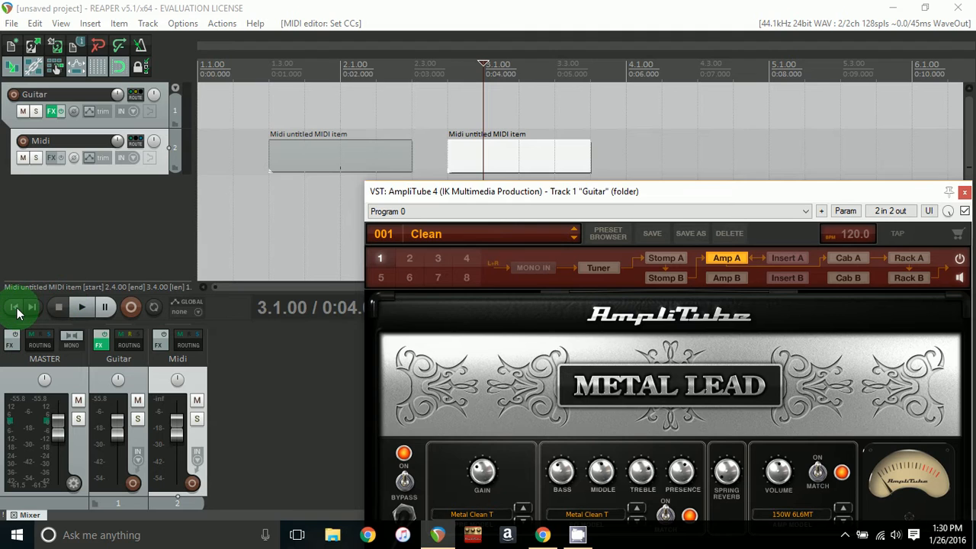
left_click(82, 308)
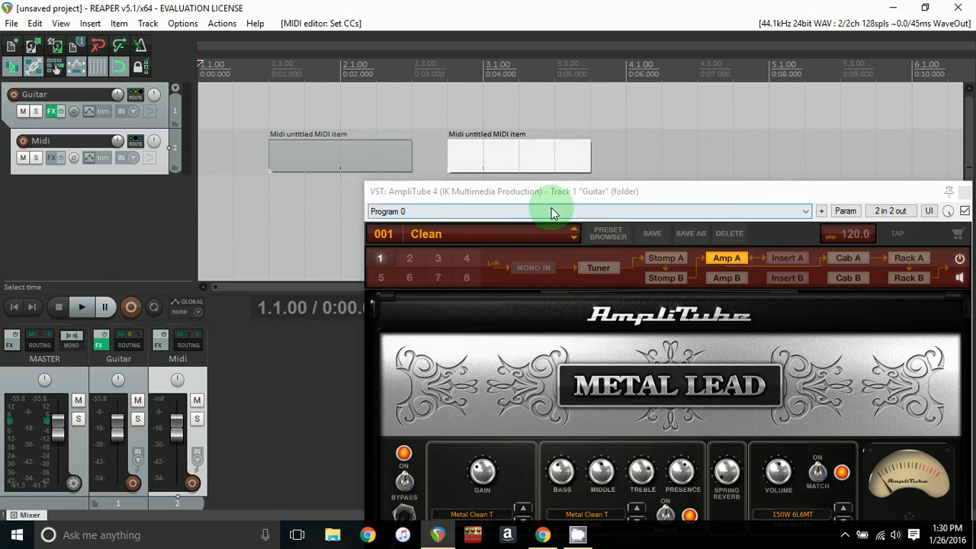
left_click(572, 191)
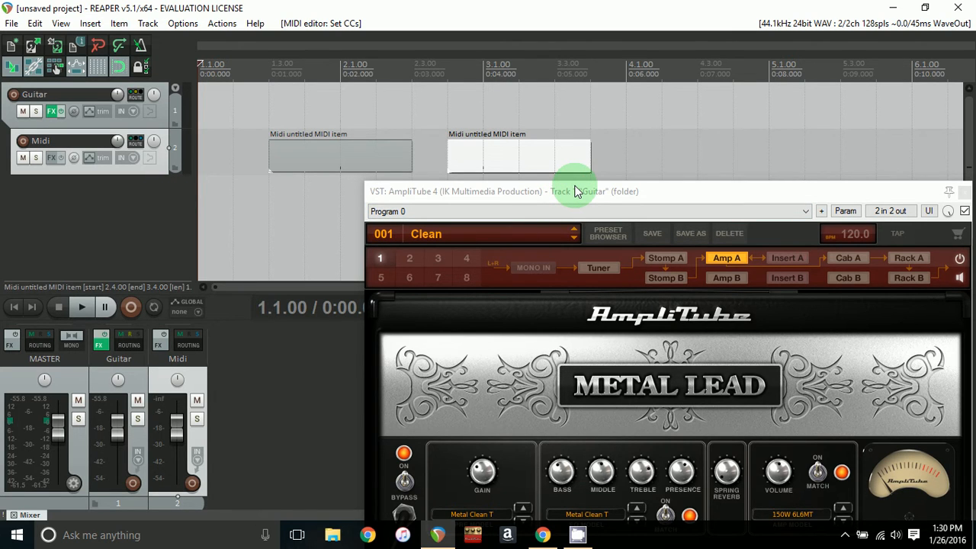
left_click_drag(576, 191, 477, 91)
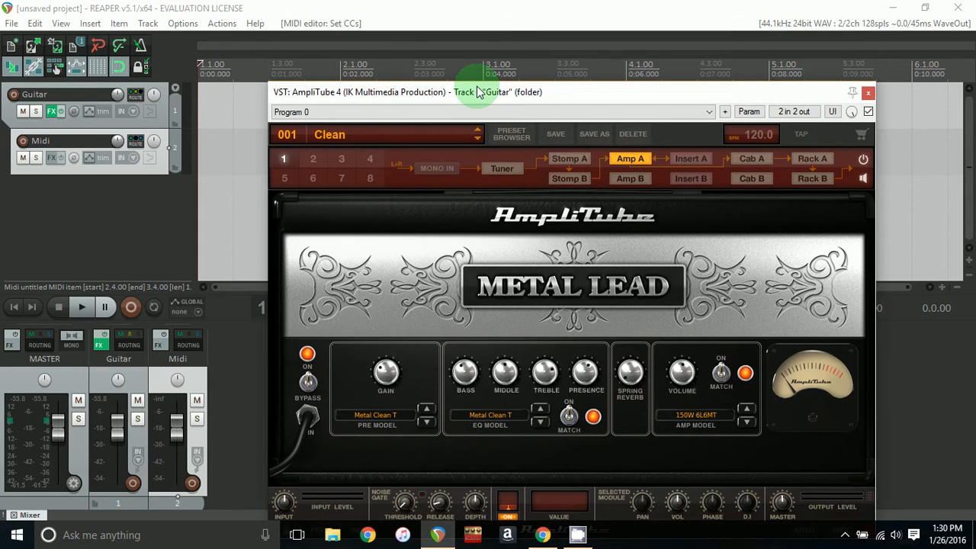
- Browse AmpliTube's stomp and amp sections and the empty stomp slot's model list without changing anything
left_click(556, 181)
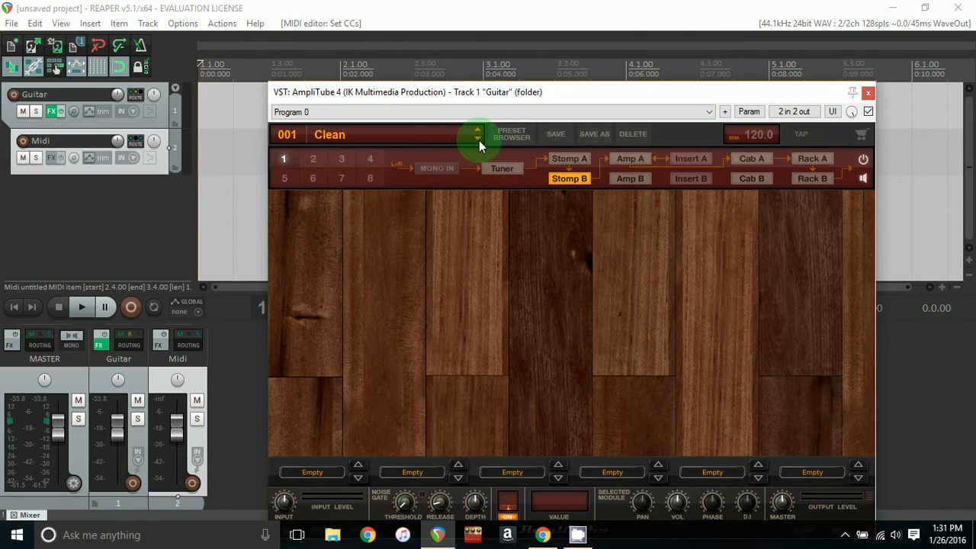
left_click(615, 161)
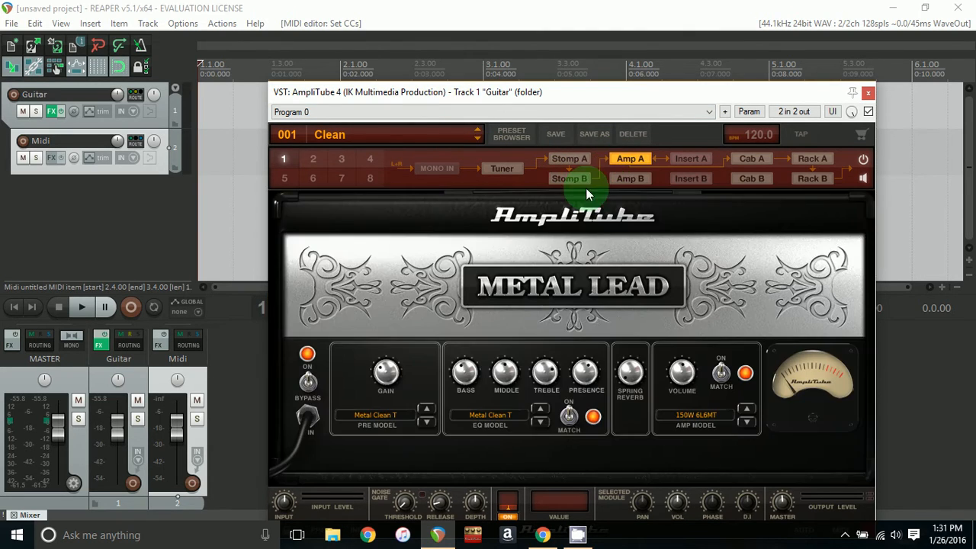
left_click(580, 180)
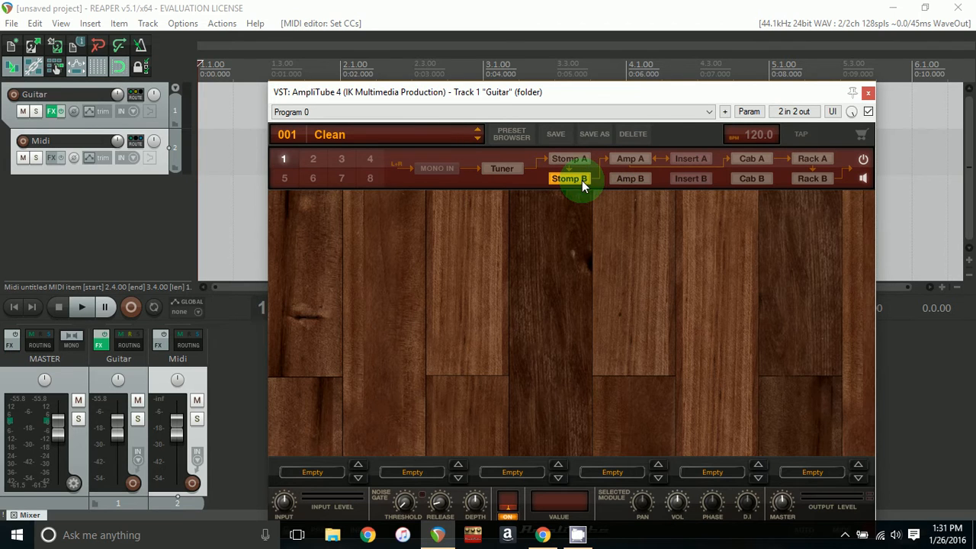
left_click(328, 474)
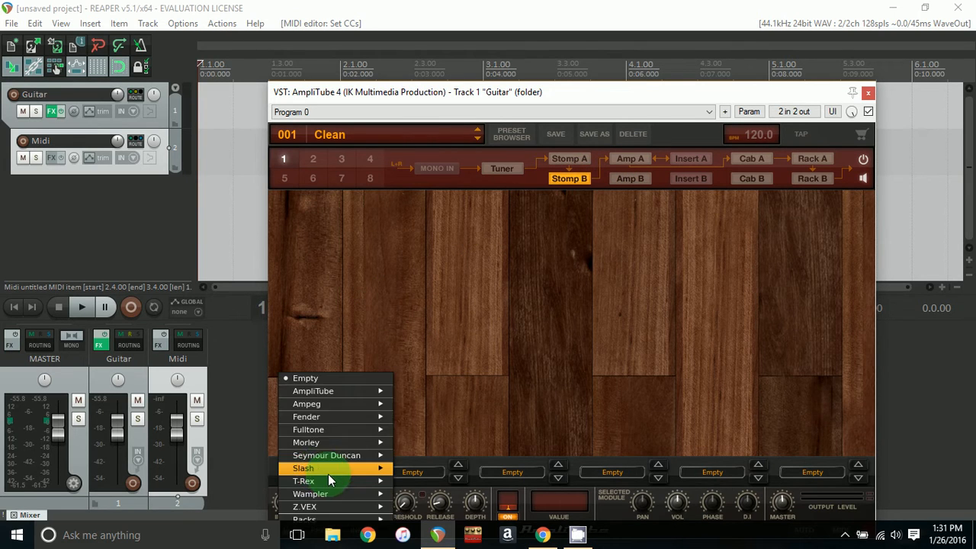
left_click(490, 399)
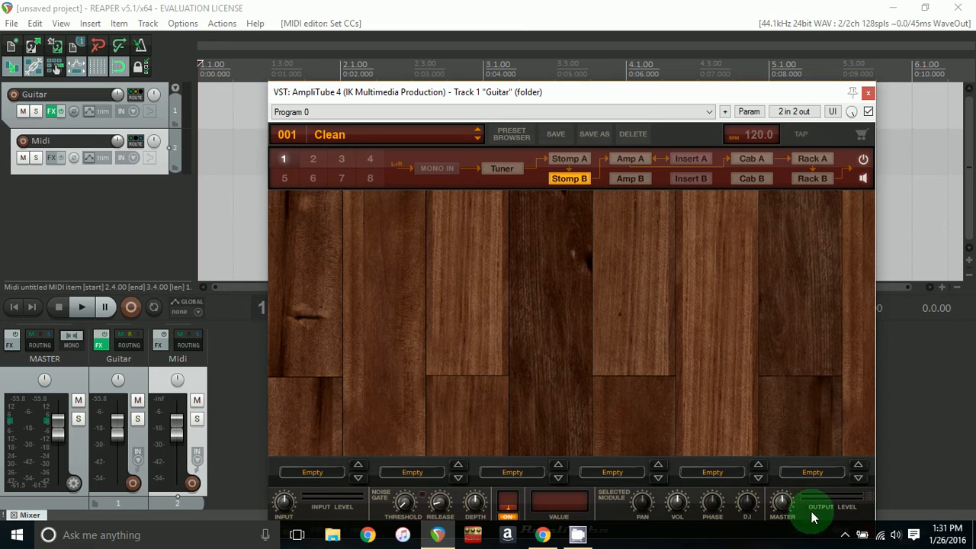
- Open AmpliTube's MIDI Control dialog, review the Control Change parameters, and cancel it
left_click_drag(643, 90, 640, 57)
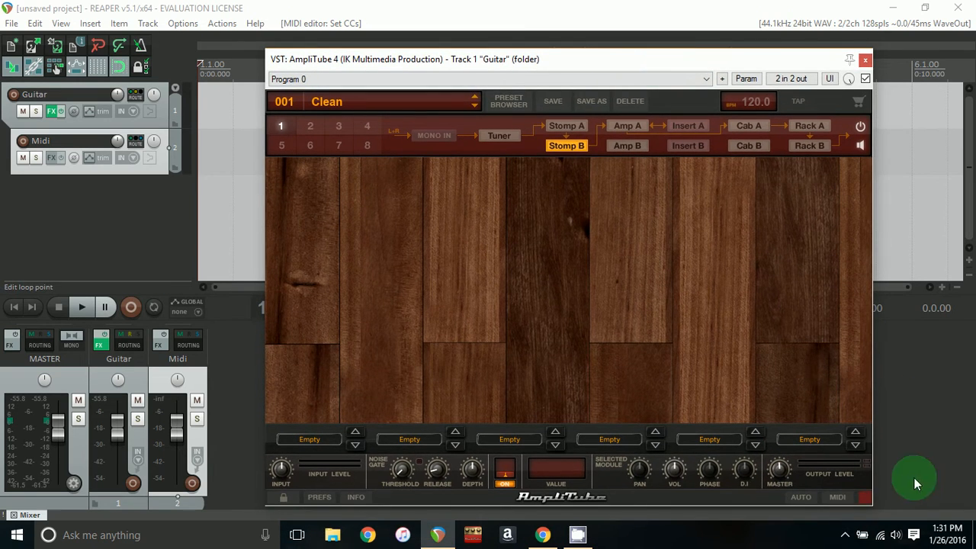
left_click(839, 497)
left_click(485, 165)
left_click(464, 180)
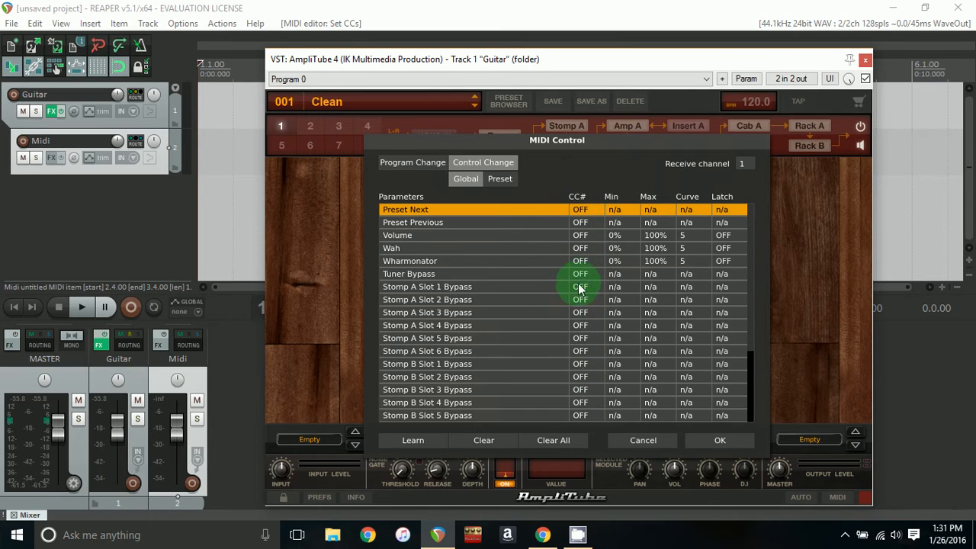
left_click(703, 440)
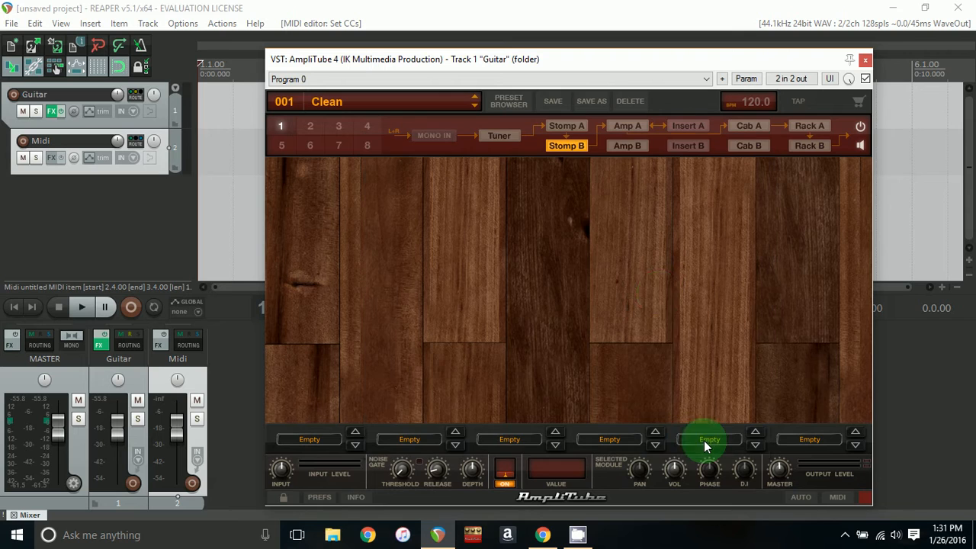
- Load the 002 Distortion preset in AmpliTube from the numbered preset list
left_click(630, 128)
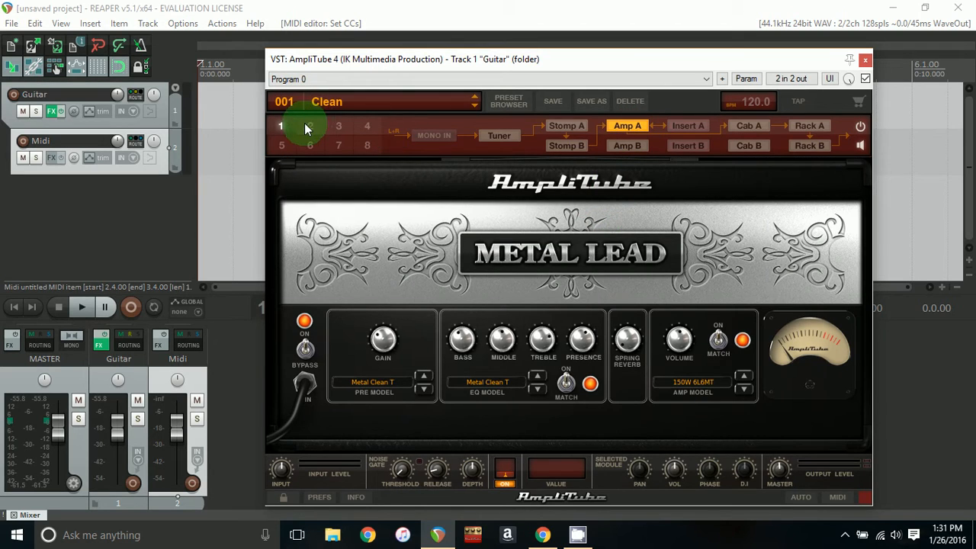
left_click(306, 102)
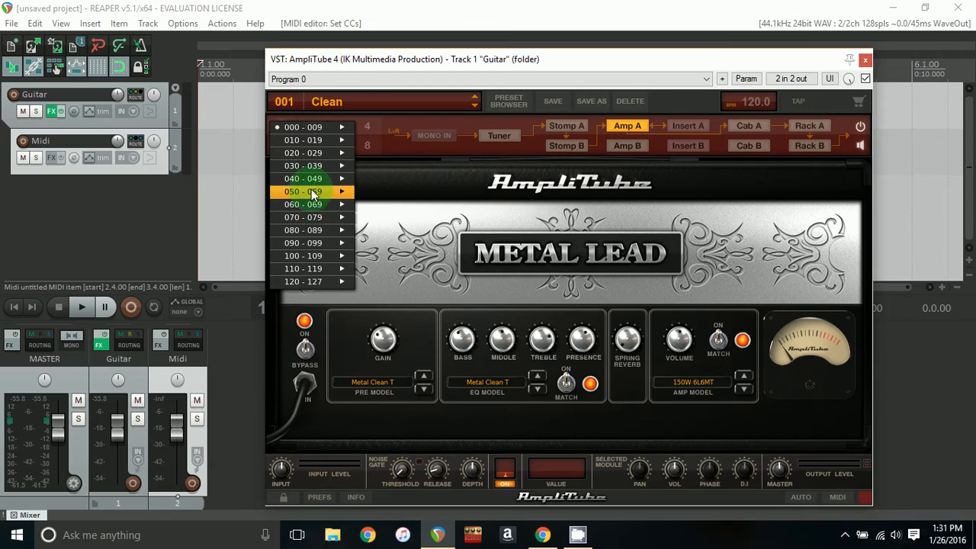
mouse_move(318, 279)
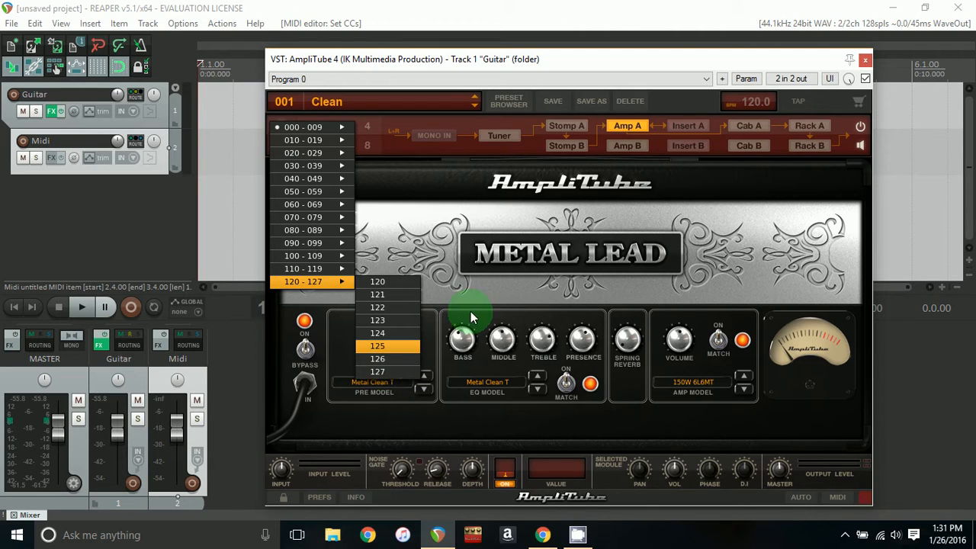
left_click(524, 250)
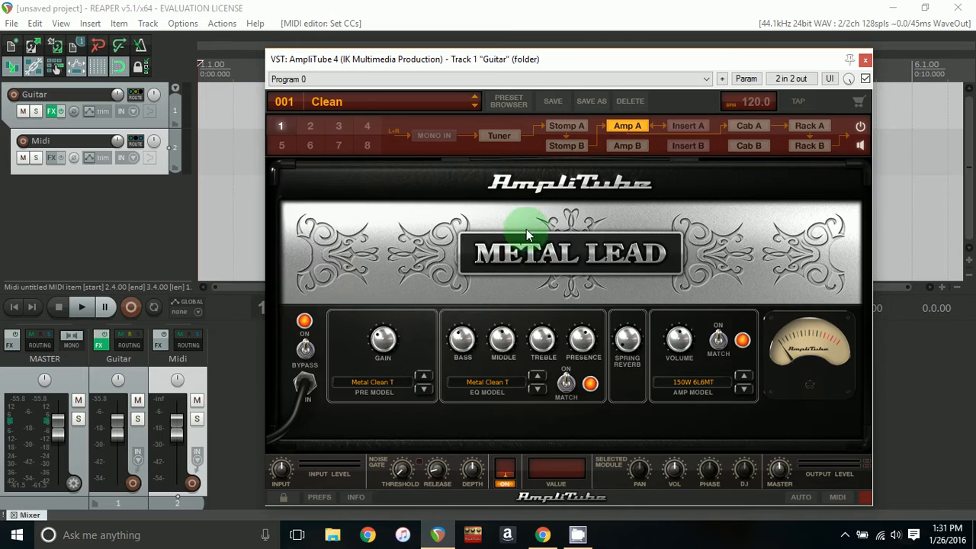
left_click_drag(528, 64, 546, 199)
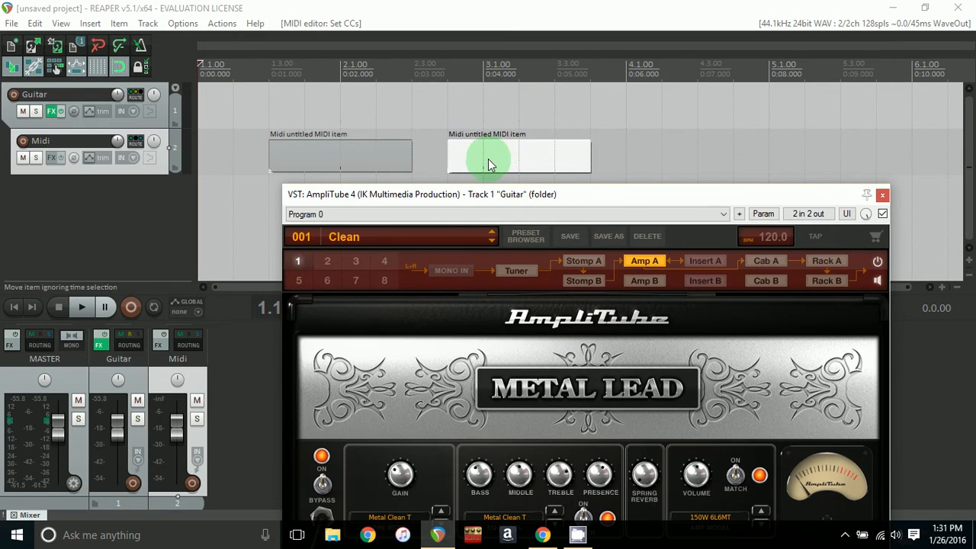
left_click(313, 239)
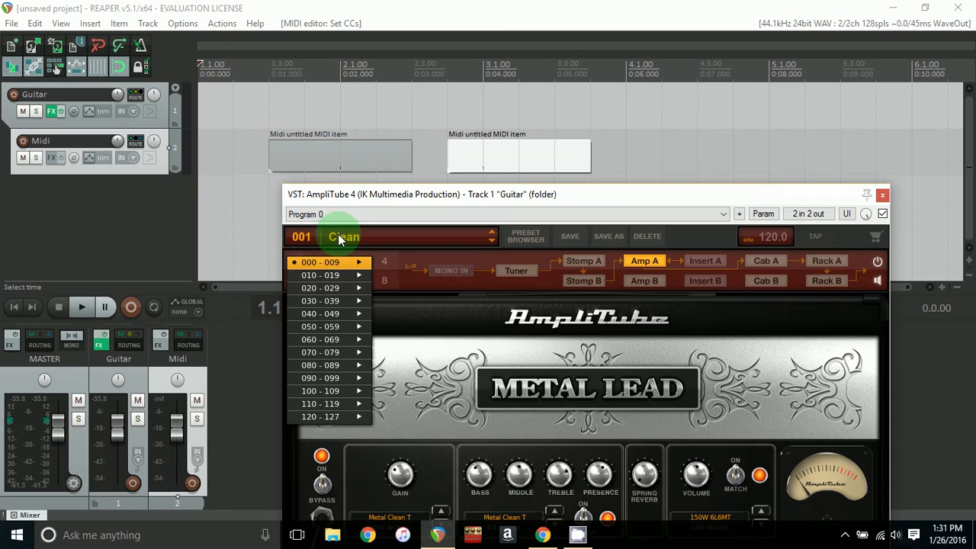
mouse_move(307, 264)
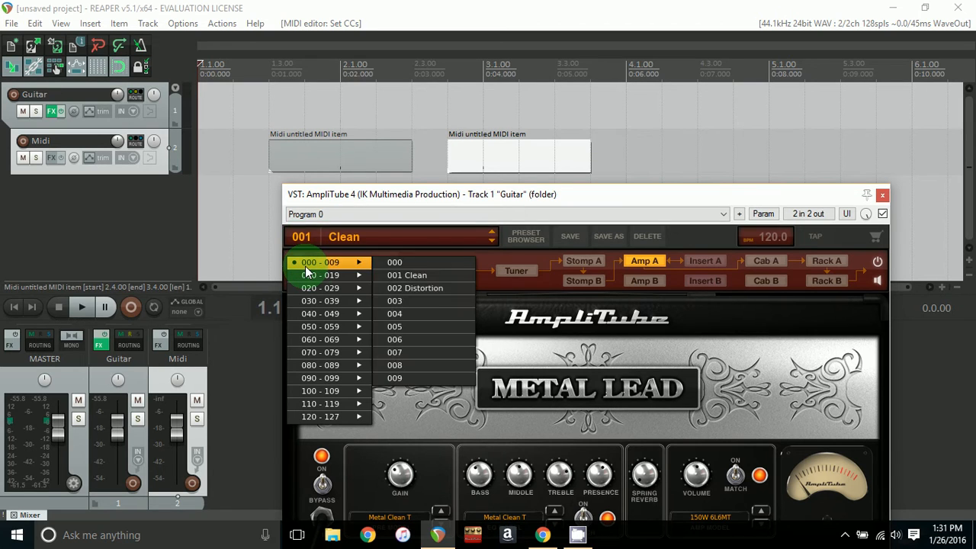
left_click(401, 284)
- Switch AmpliTube to the Distortion Envelope preset from the preset menu
left_click_drag(445, 201, 445, 193)
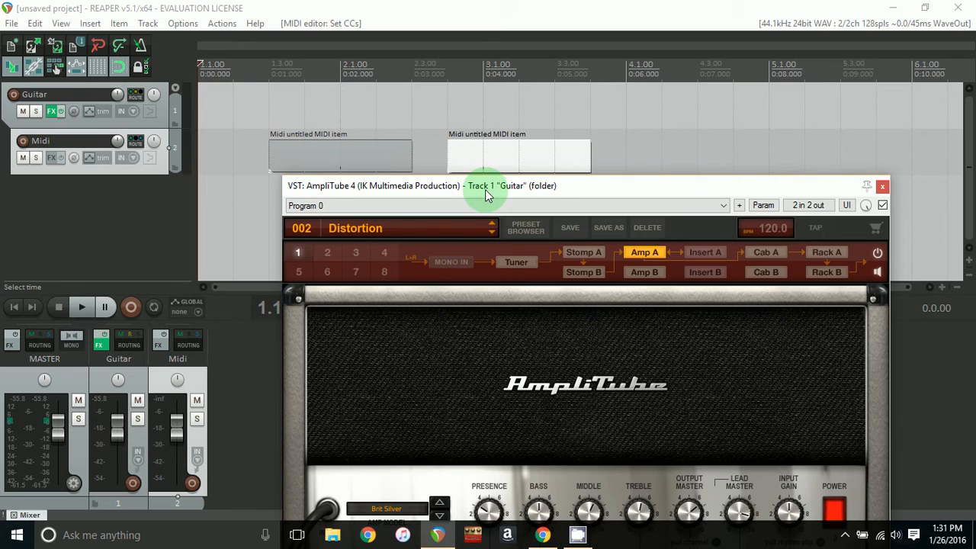
left_click_drag(488, 195, 494, 107)
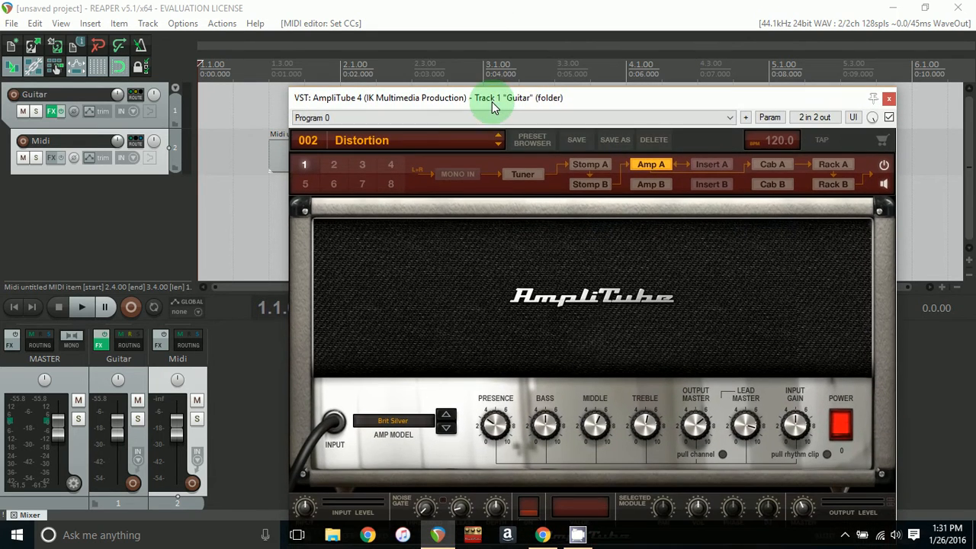
left_click(363, 146)
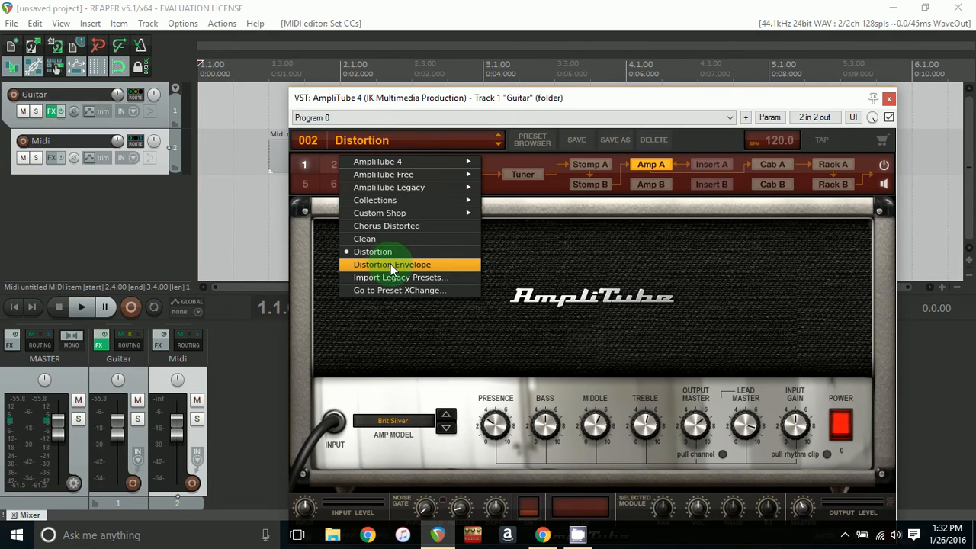
left_click(410, 251)
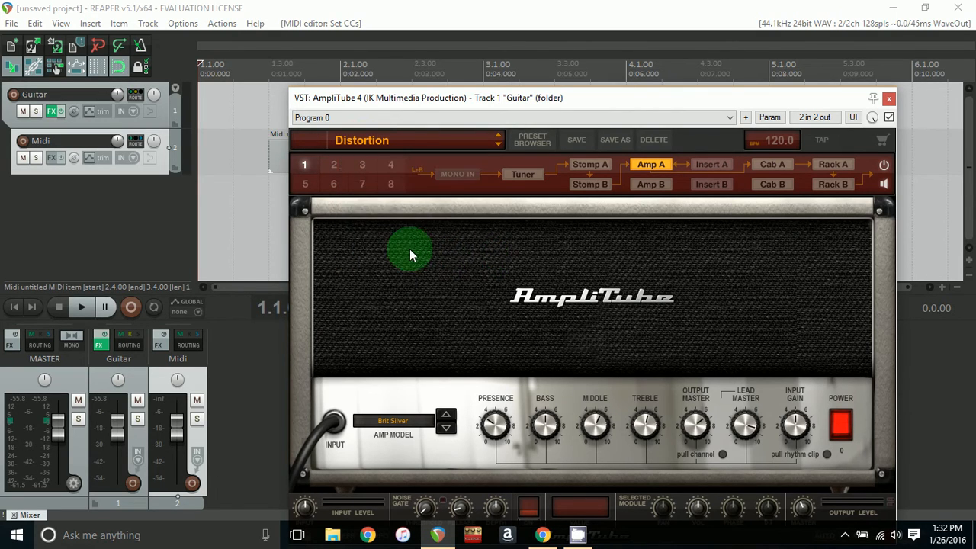
left_click(436, 143)
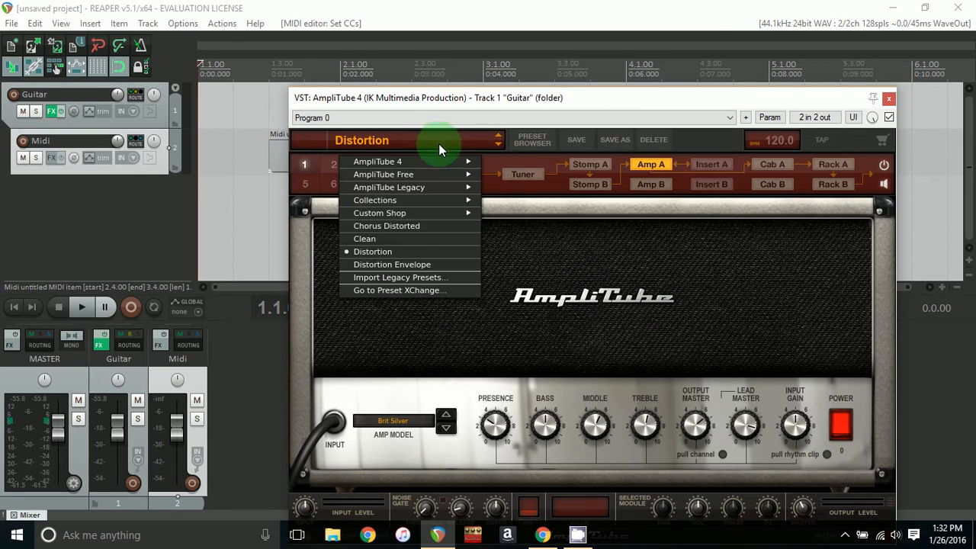
left_click(404, 265)
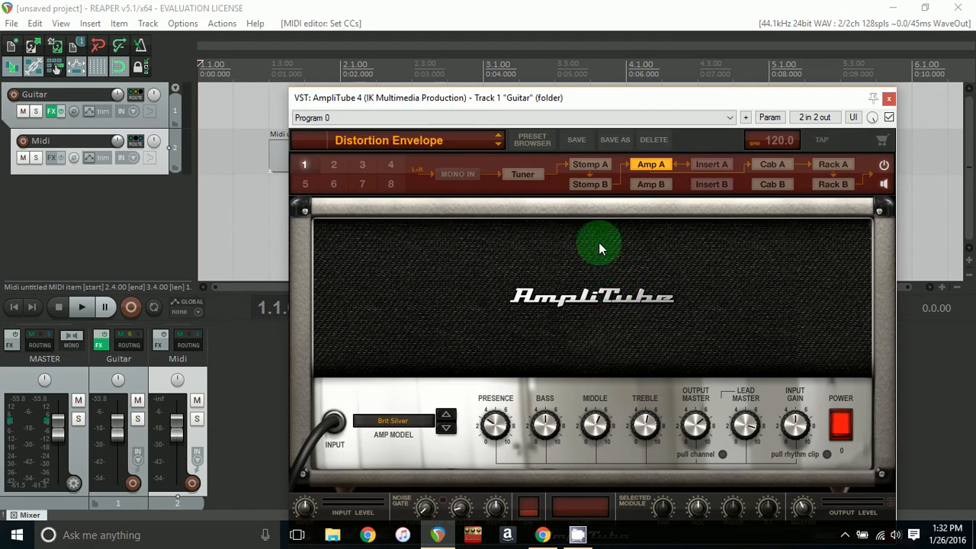
- Inspect the Distortion Envelope preset's stomp and amp modules
left_click(593, 184)
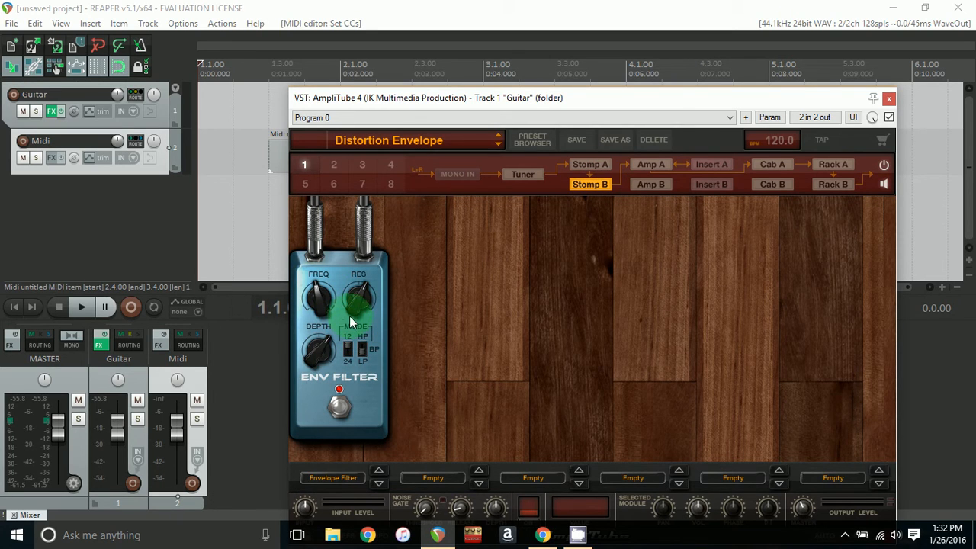
left_click(640, 166)
left_click(409, 144)
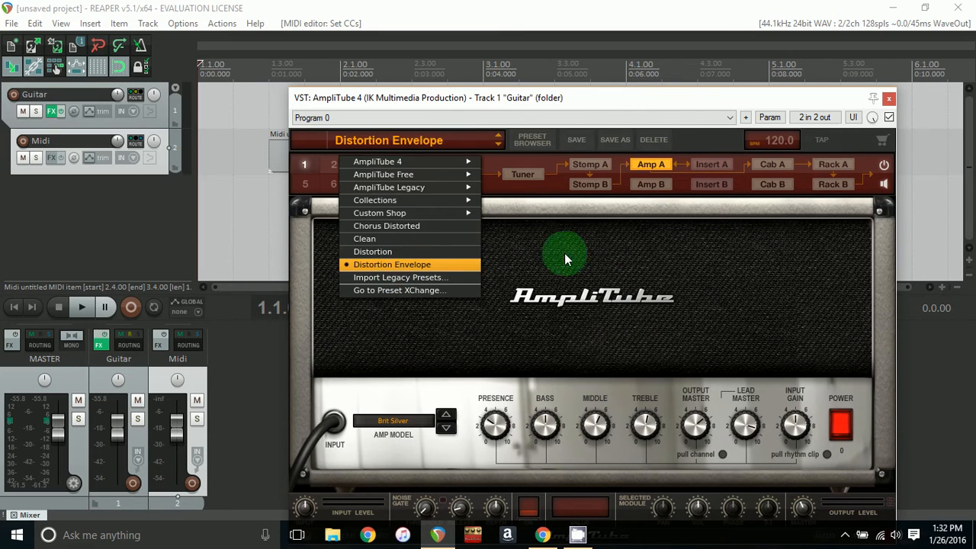
left_click(587, 195)
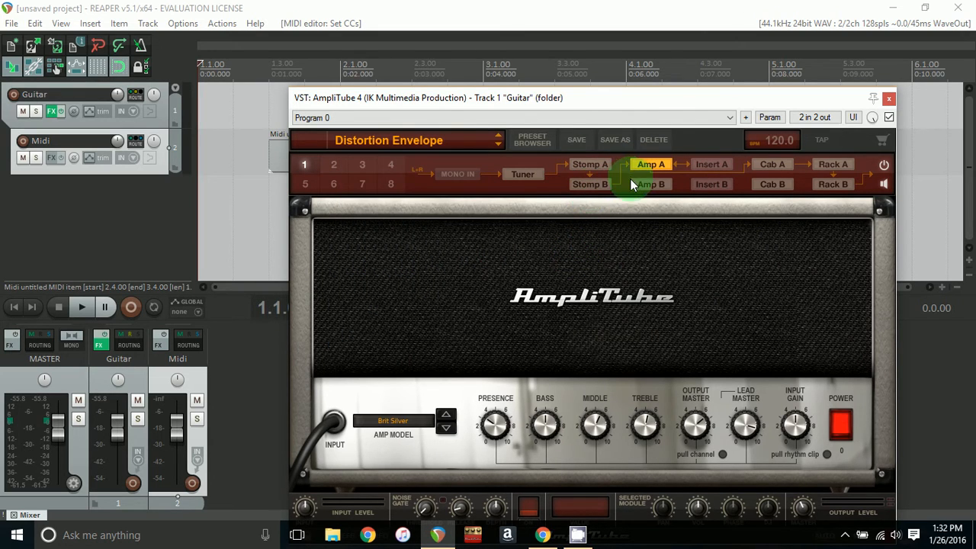
left_click(604, 186)
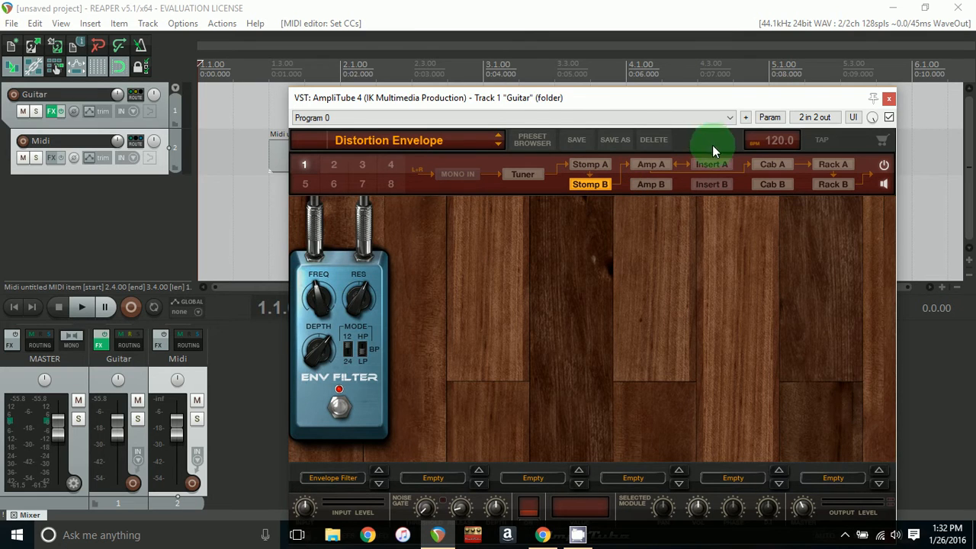
left_click(649, 164)
- In AmpliTube's MIDI Control, assign program change 003 to the Distortion Envelope preset and confirm
left_click_drag(607, 116, 610, 87)
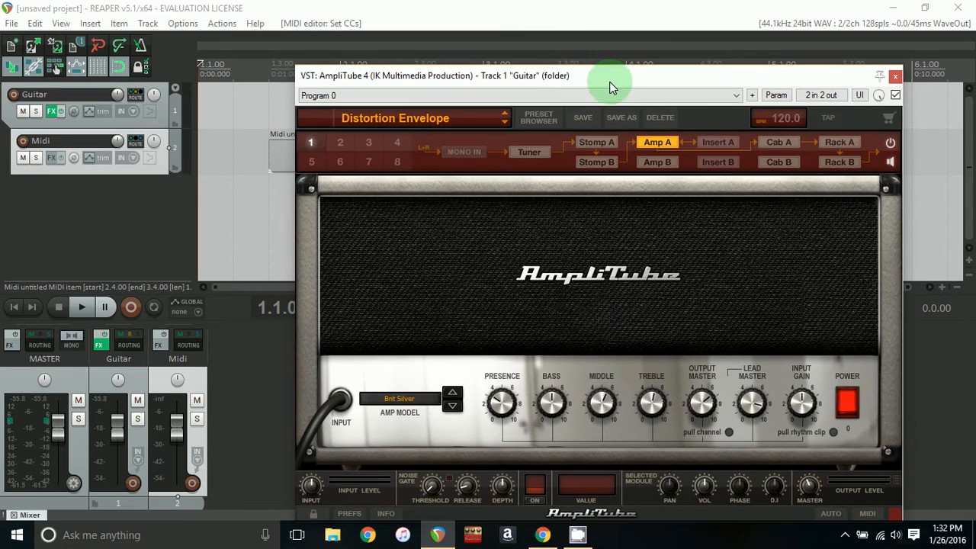
left_click(867, 513)
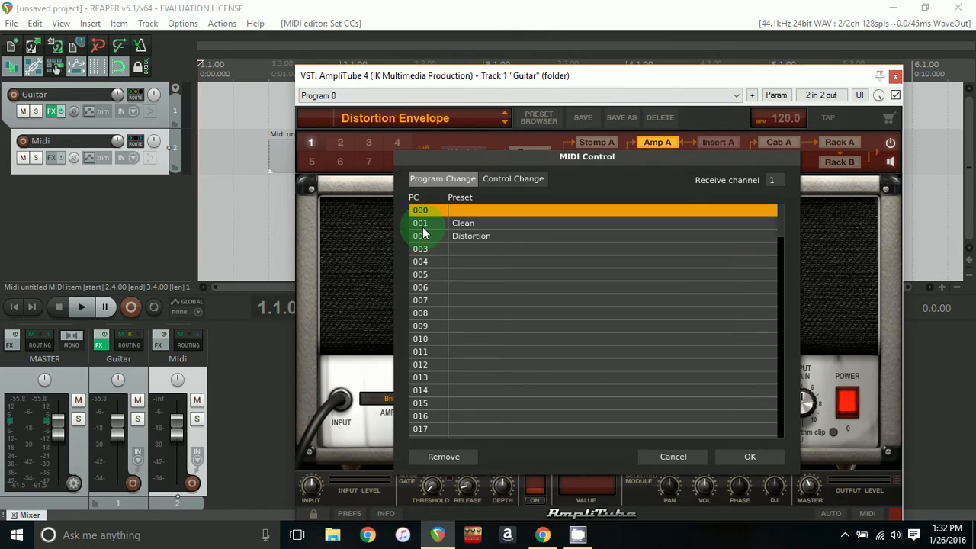
left_click(461, 252)
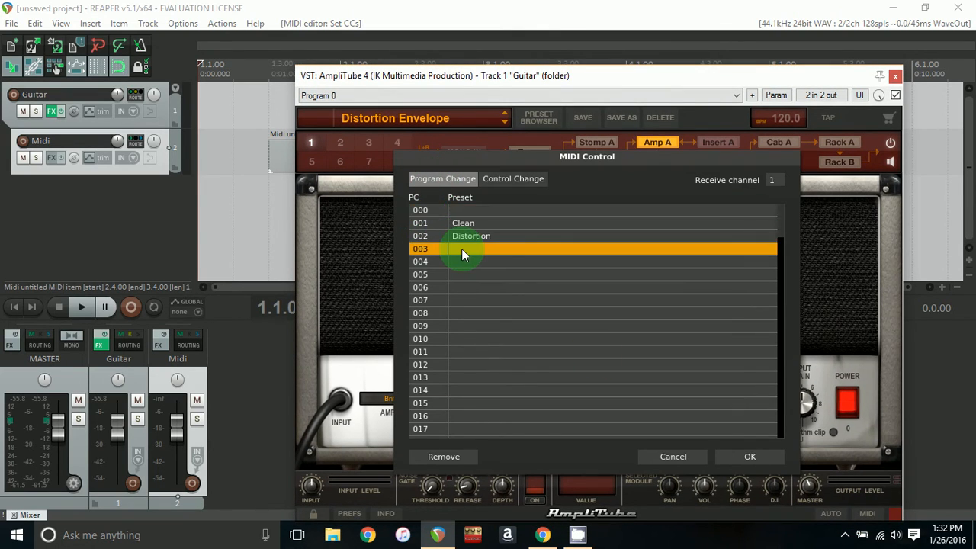
left_click(463, 248)
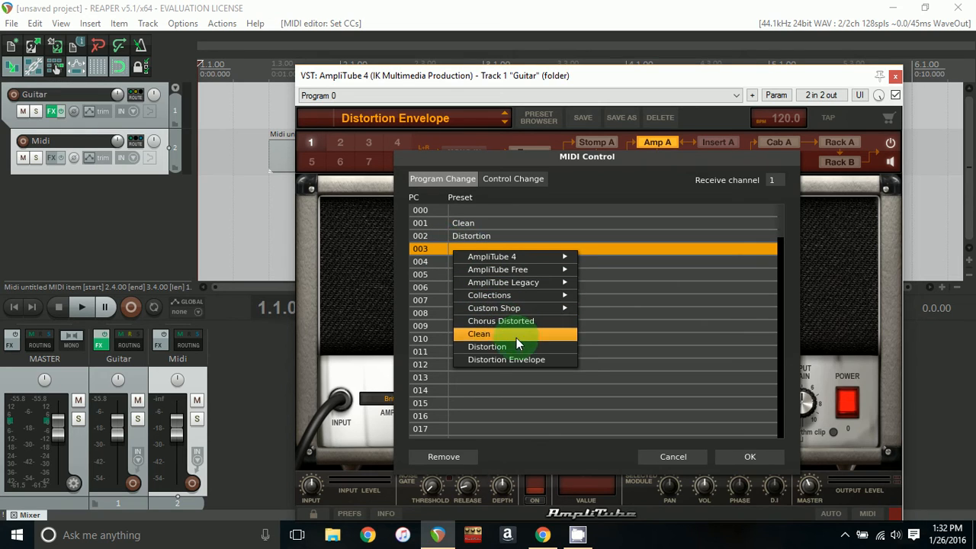
left_click(518, 361)
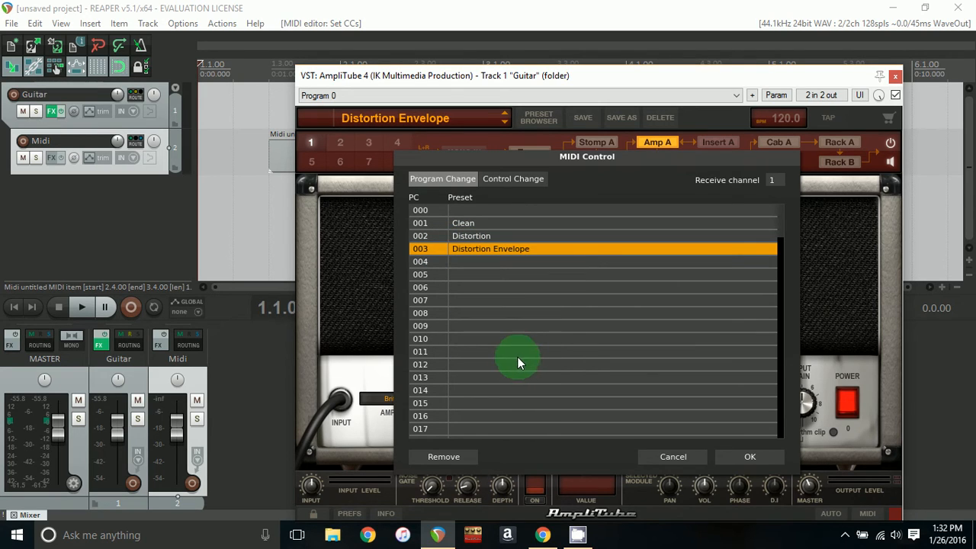
left_click(750, 458)
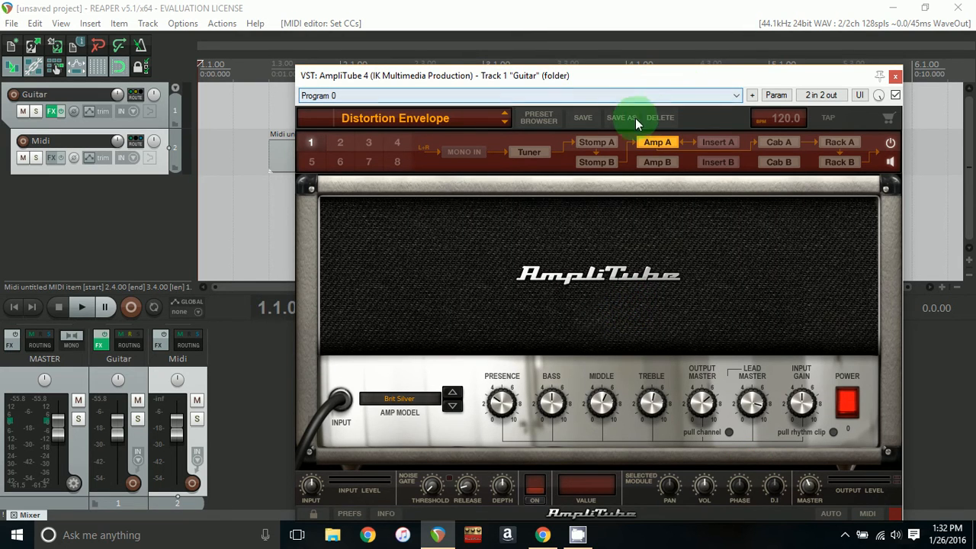
- Save the current AmpliTube preset and close the plugin window
left_click(584, 119)
left_click(697, 328)
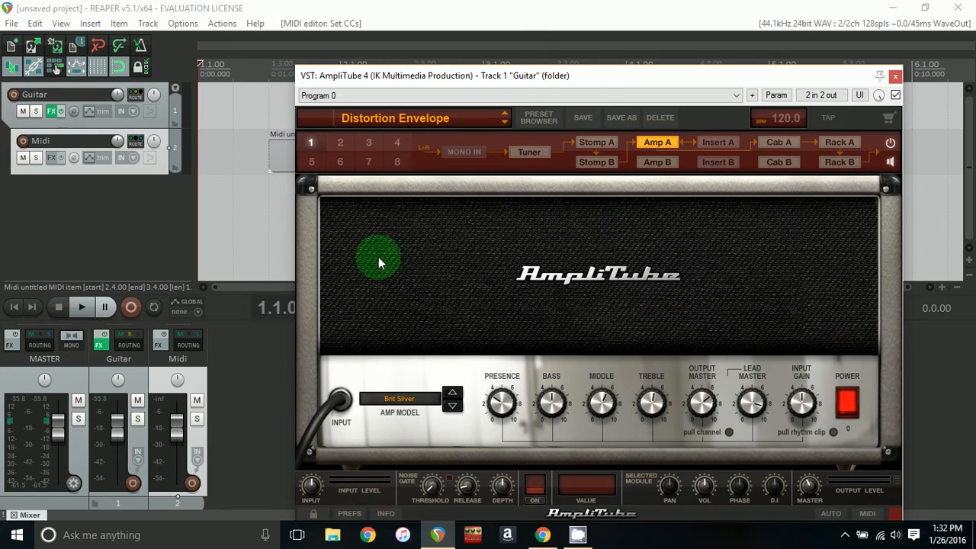
left_click(896, 79)
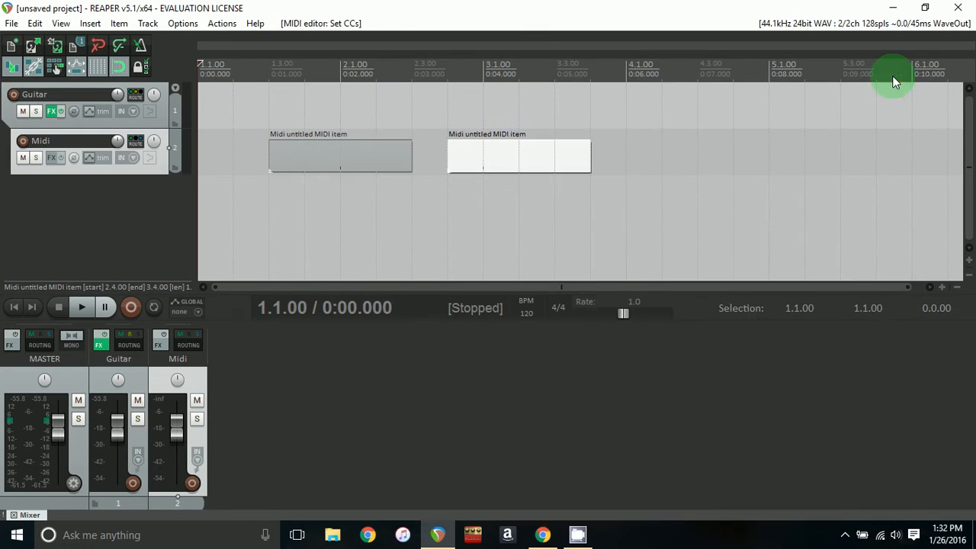
- Shorten the second MIDI item on the Midi track so it ends at about 3.2.00
left_click(313, 157)
left_click(522, 158)
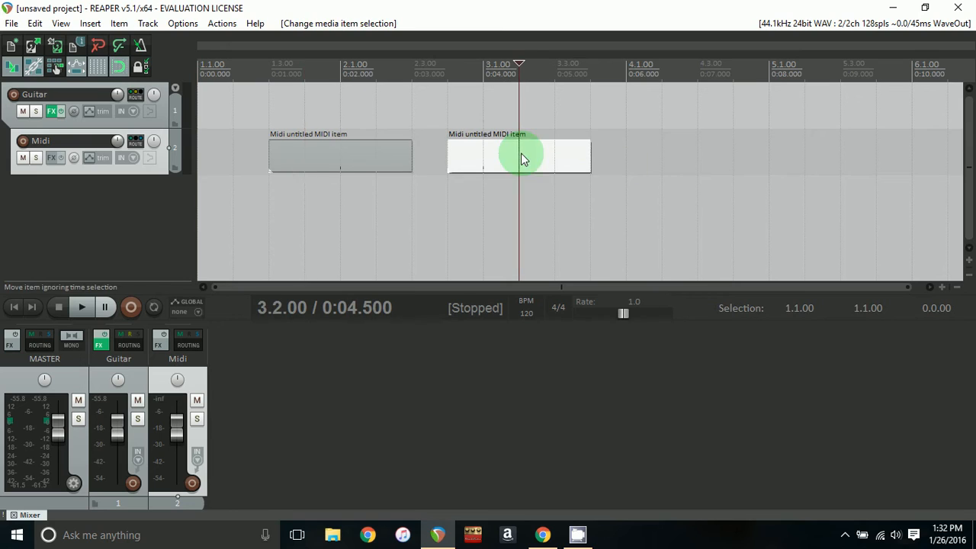
left_click_drag(587, 152, 535, 155)
left_click(554, 151)
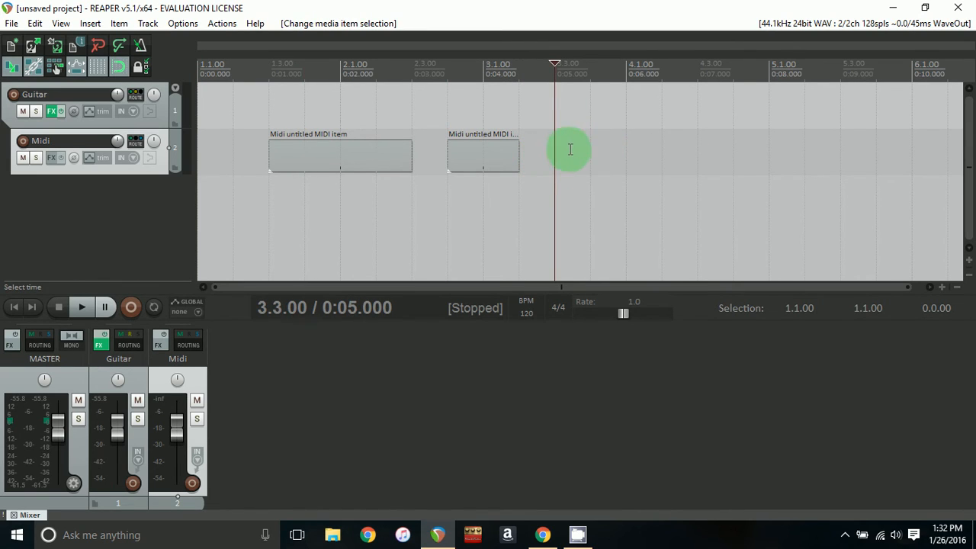
- Insert a new MIDI item on the Midi track and move it to start at 3.3.00
left_click(625, 151)
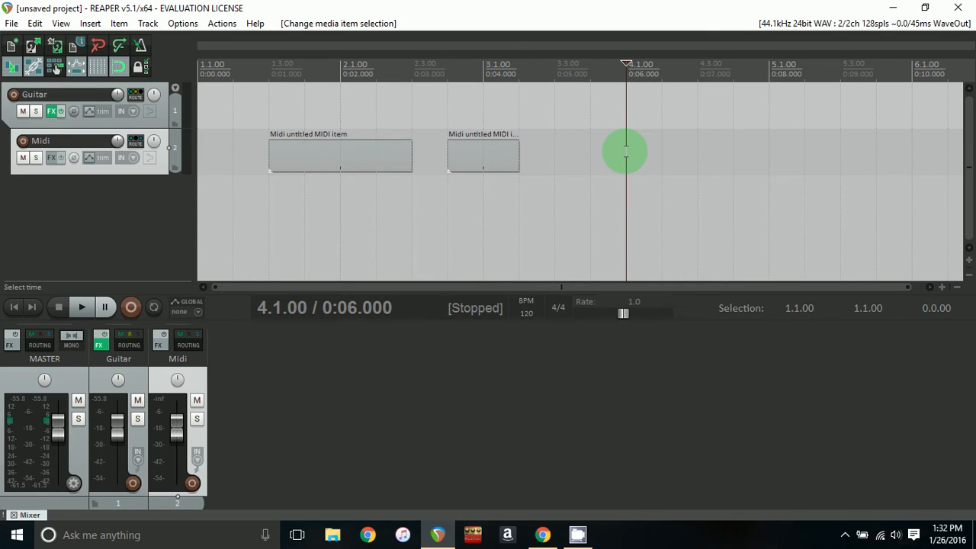
left_click(90, 24)
left_click(107, 71)
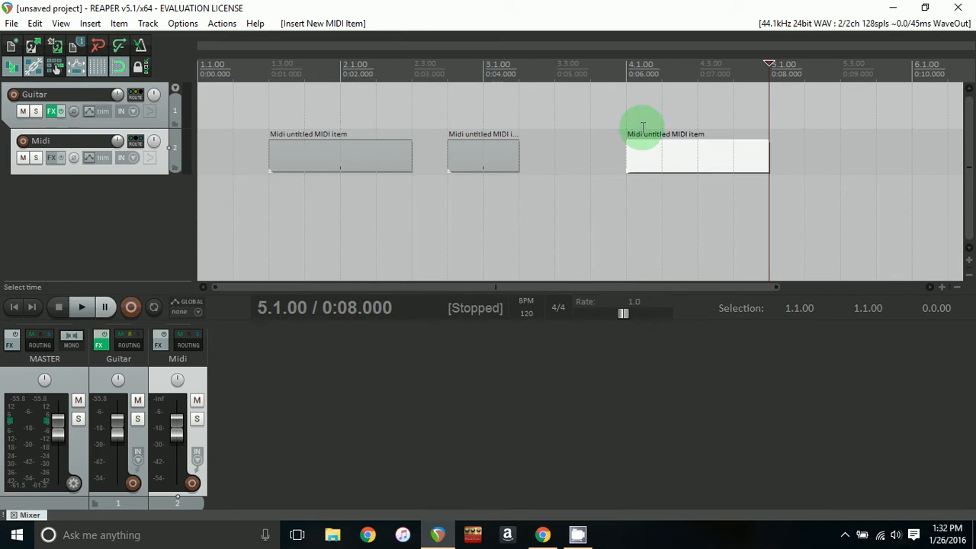
left_click_drag(591, 161, 616, 158)
left_click(626, 160)
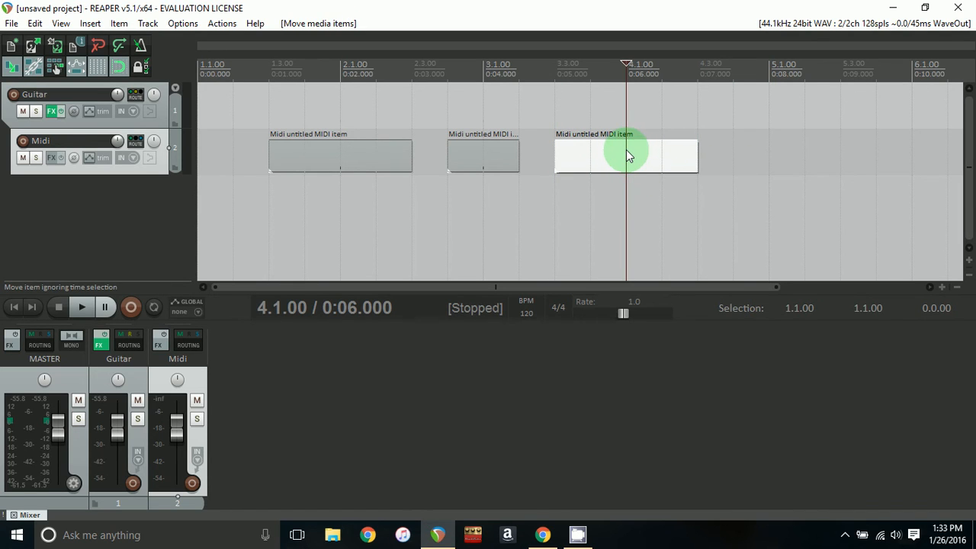
- In the item's MIDI editor, add a General MIDI Bank/Program Select event at 4.1 with program number 003, then close the editor
double_click(626, 151)
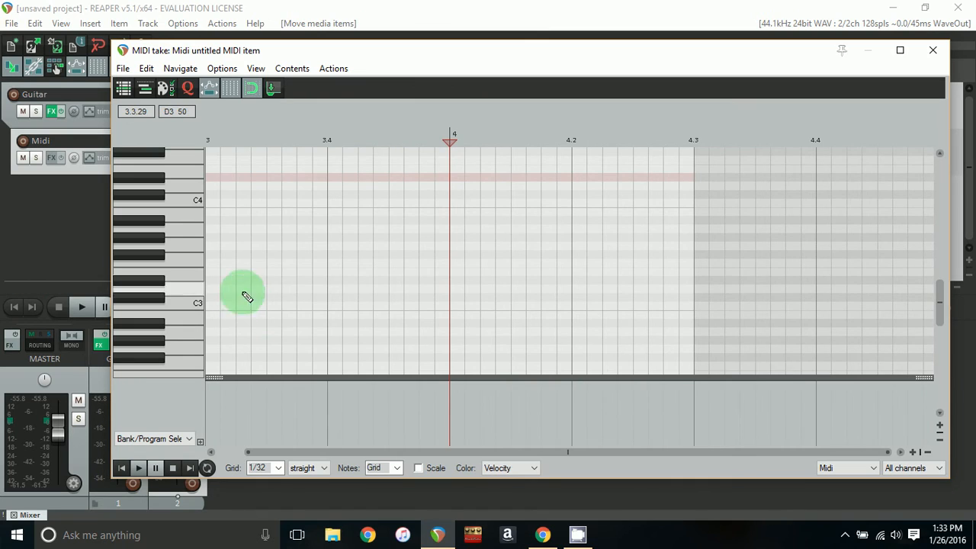
scroll(182, 268, "down", 2)
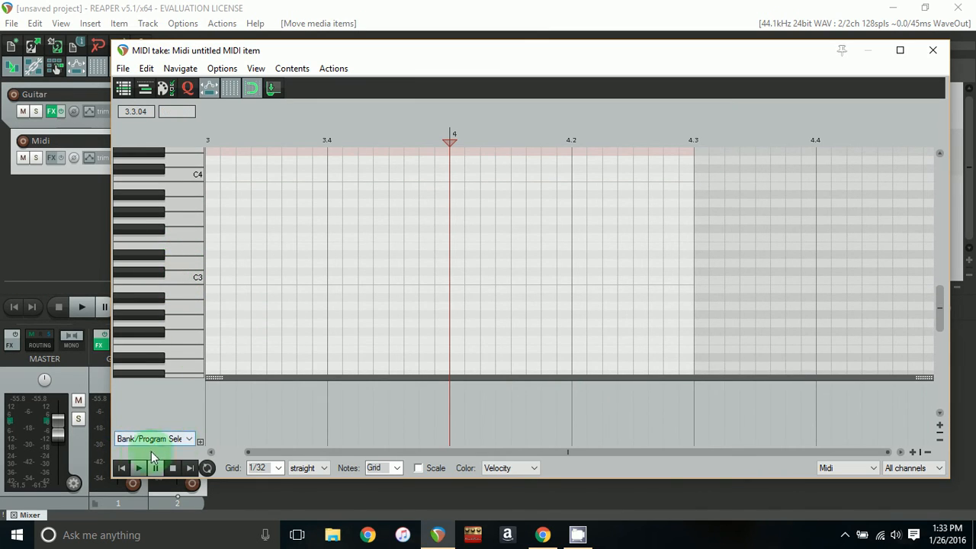
double_click(450, 396)
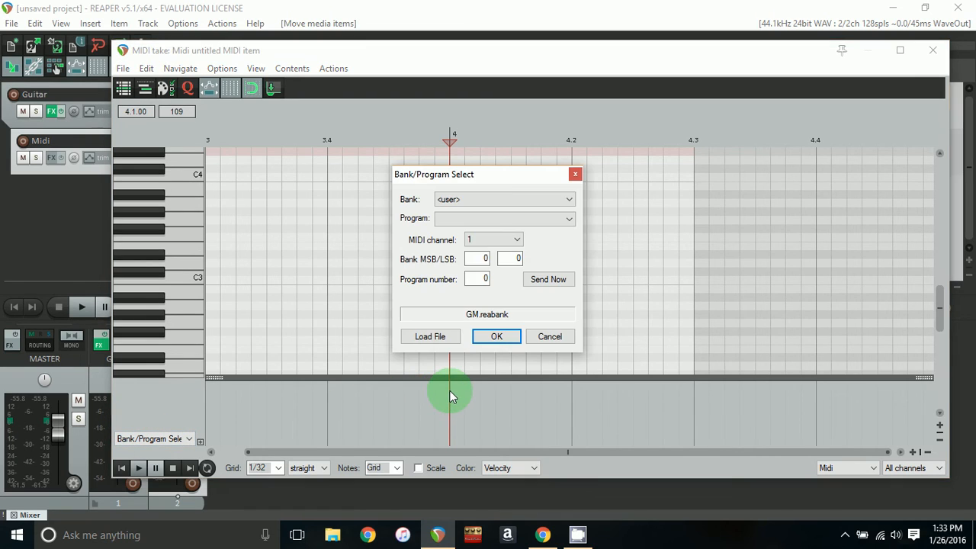
left_click(458, 201)
left_click(454, 212)
left_click(486, 280)
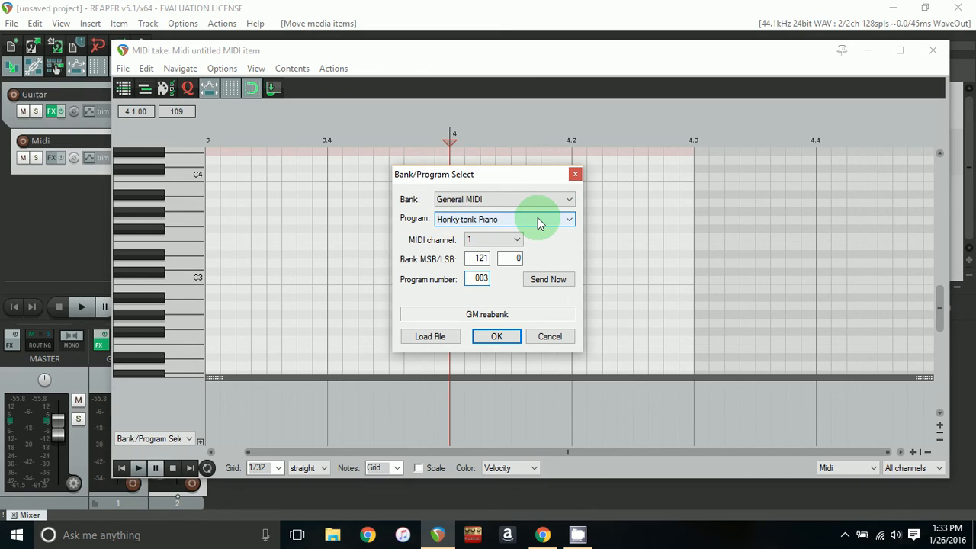
left_click(496, 336)
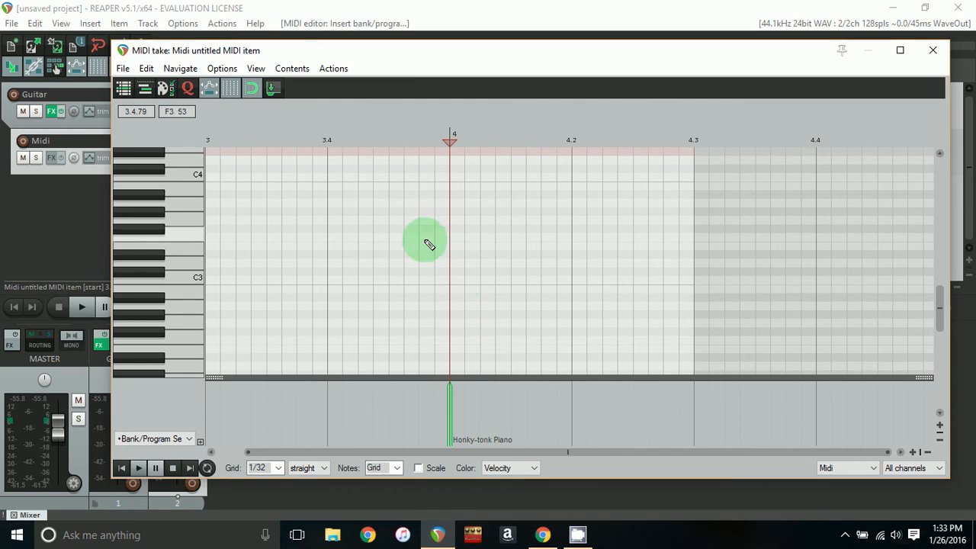
left_click(934, 52)
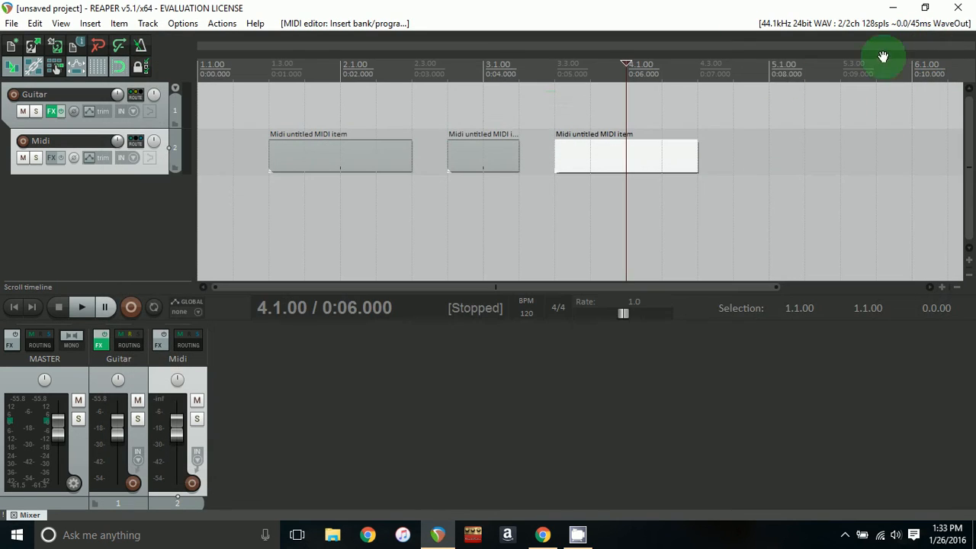
- Open the Guitar track's AmpliTube plugin window and switch it to preset 001 Clean
left_click(50, 112)
double_click(126, 76)
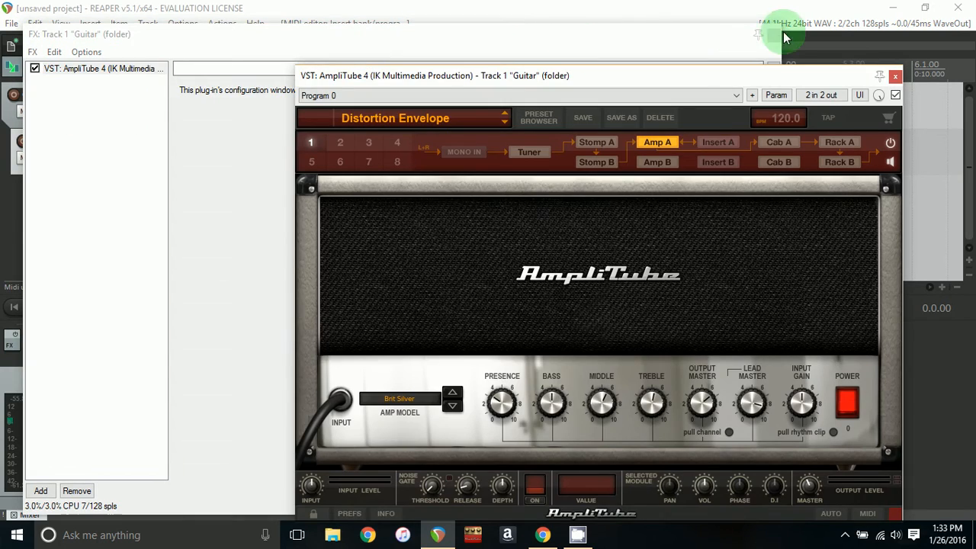
left_click(778, 35)
left_click_drag(740, 79, 792, 190)
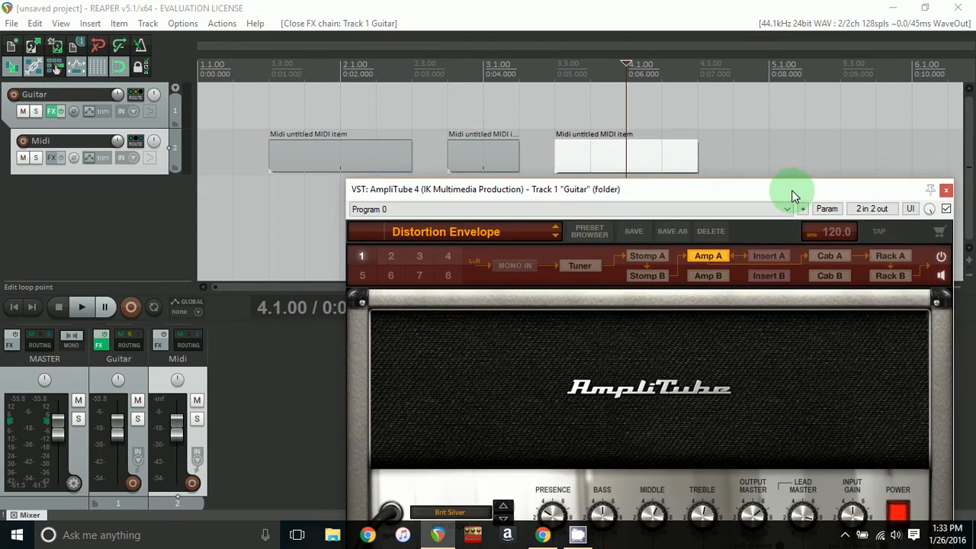
left_click(381, 245)
left_click(383, 257)
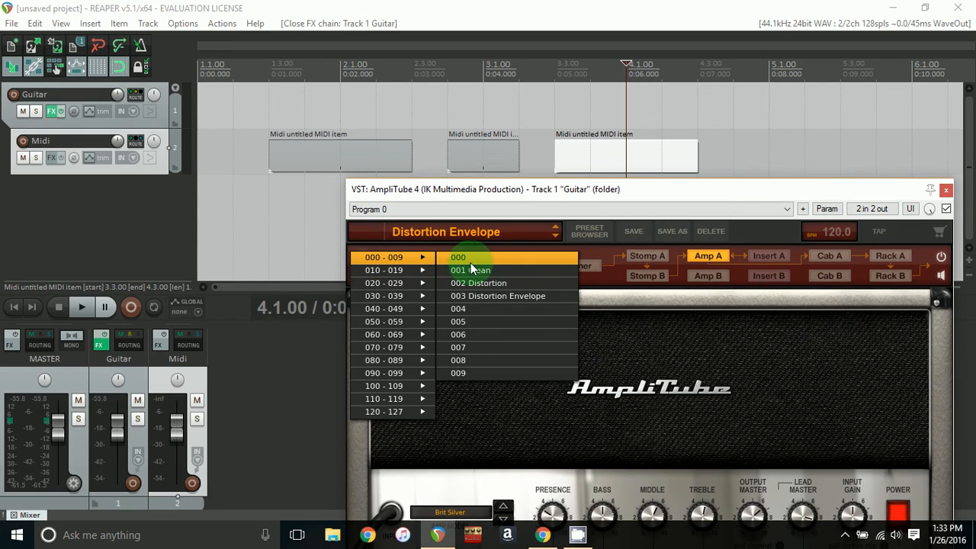
left_click(478, 270)
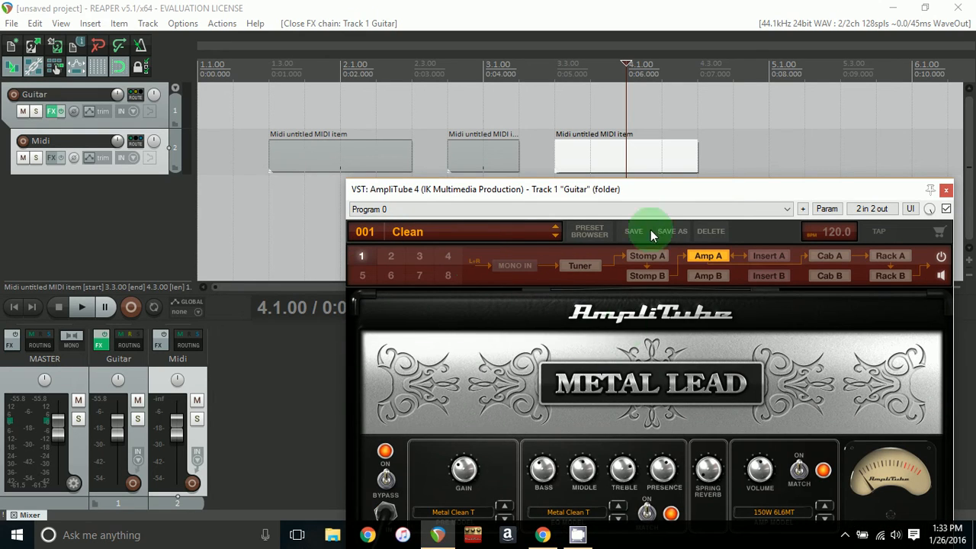
- Play the project from the start to test the preset switching
left_click(14, 306)
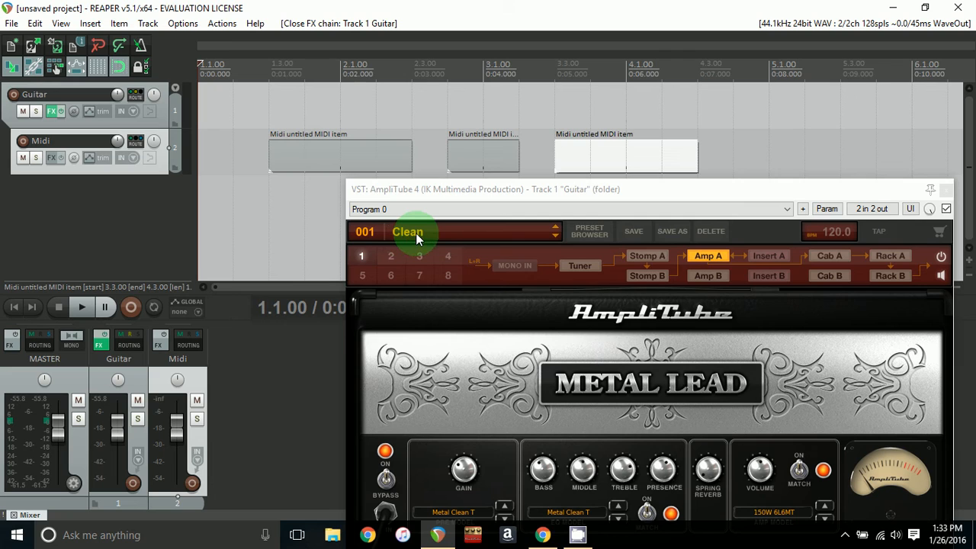
left_click(86, 305)
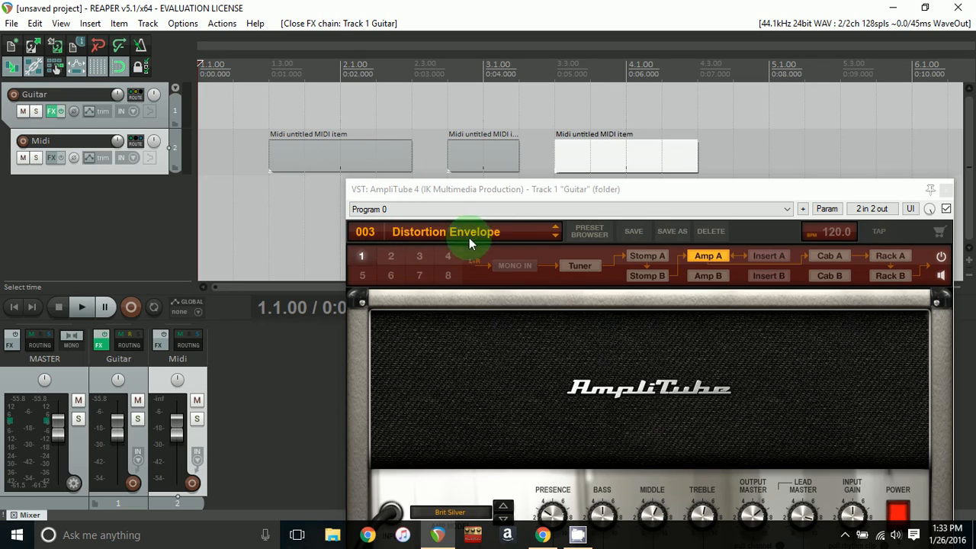
- Insert another one-measure MIDI item on the Midi track starting at 4.4.00
left_click(734, 154)
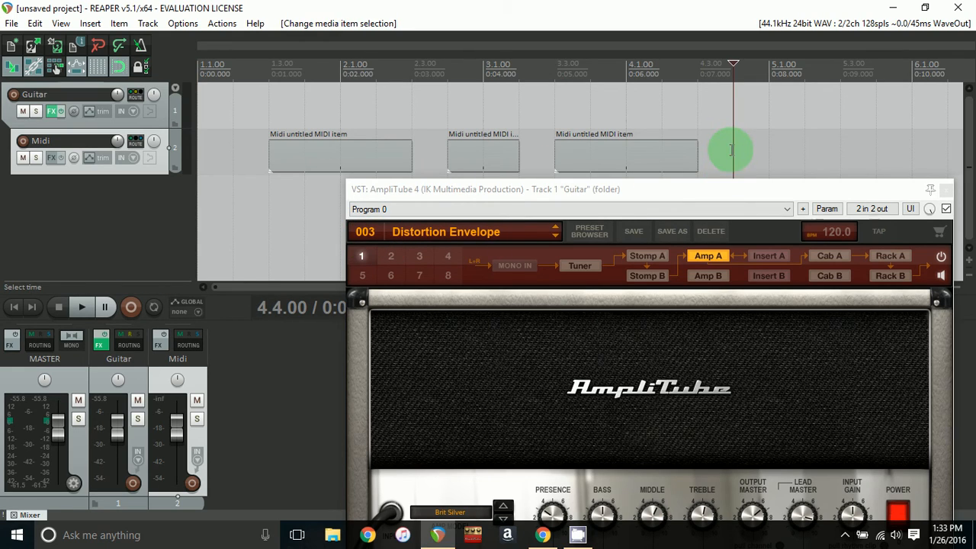
left_click(90, 23)
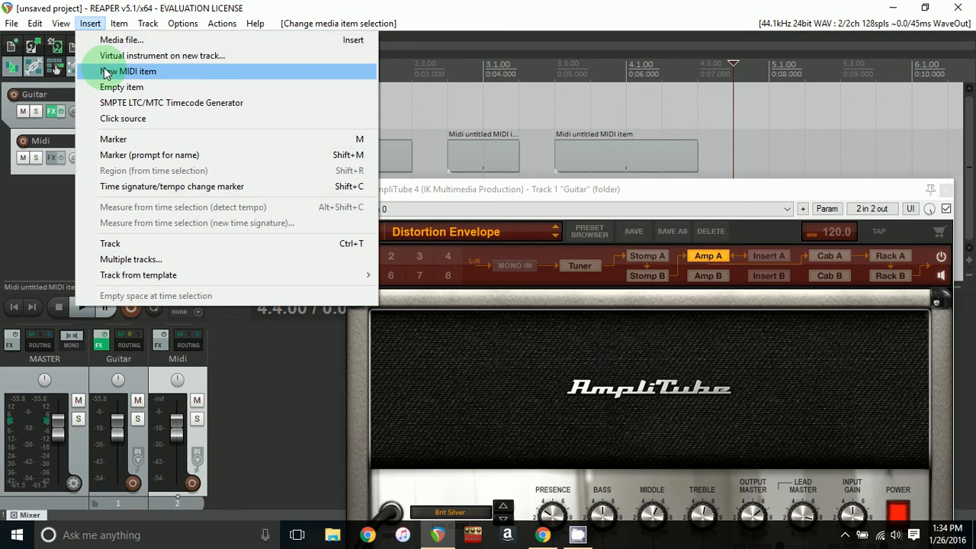
left_click(347, 75)
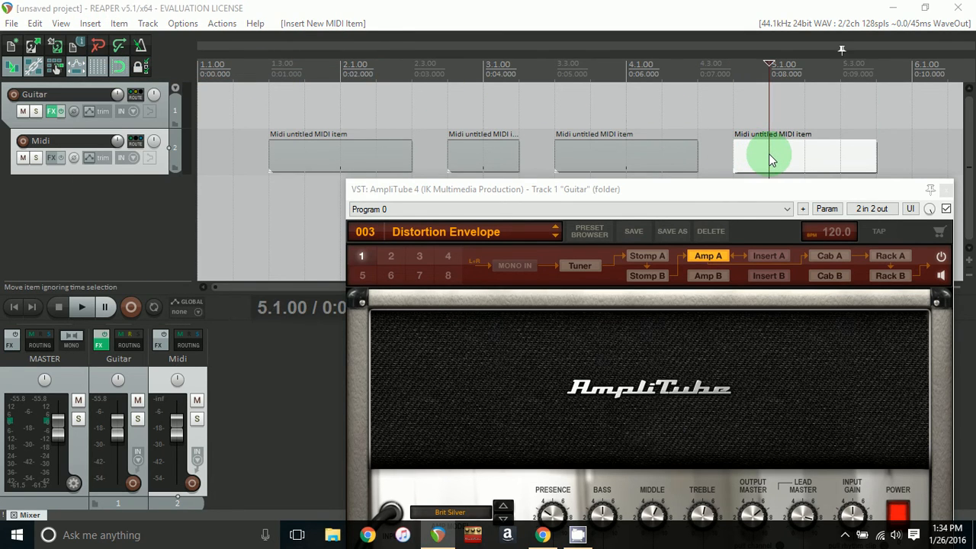
- In the new item's MIDI editor, add a General MIDI program change with program number 002 at 5.1, then close the editor
double_click(770, 160)
left_click(327, 136)
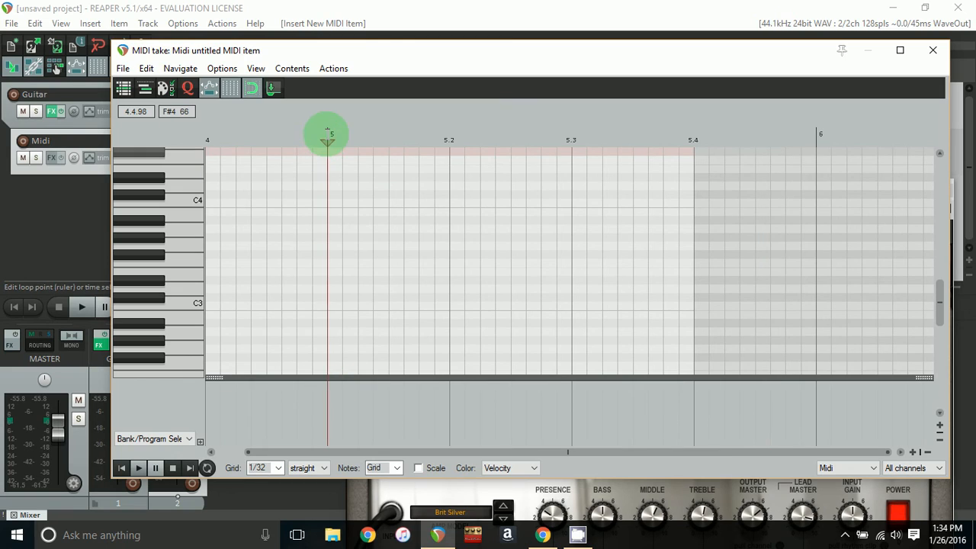
double_click(327, 389)
left_click(462, 199)
left_click(462, 208)
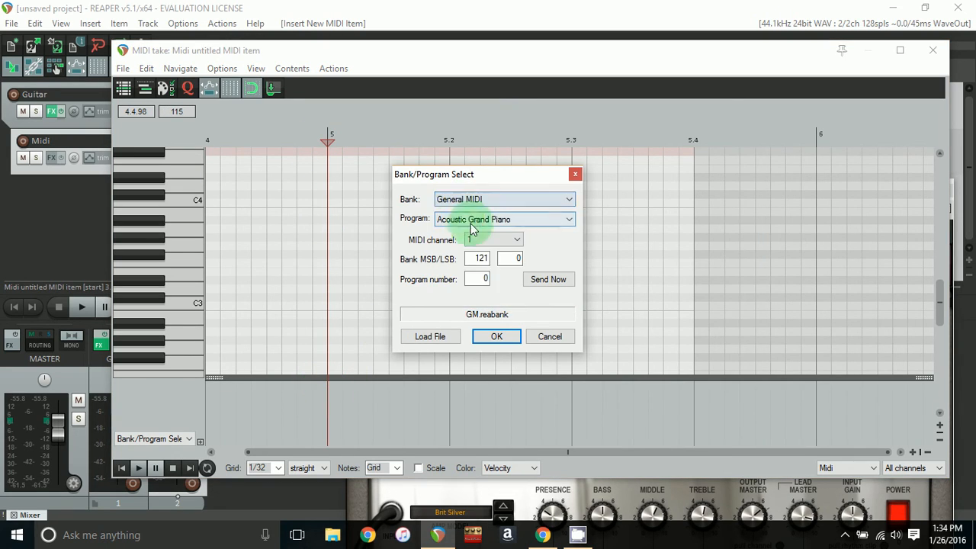
left_click(483, 279)
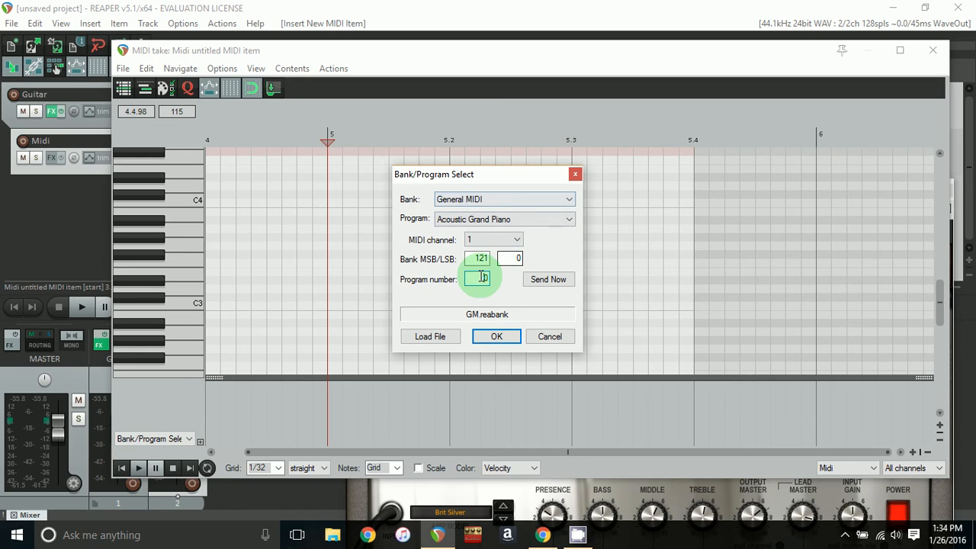
type("002")
key("Return")
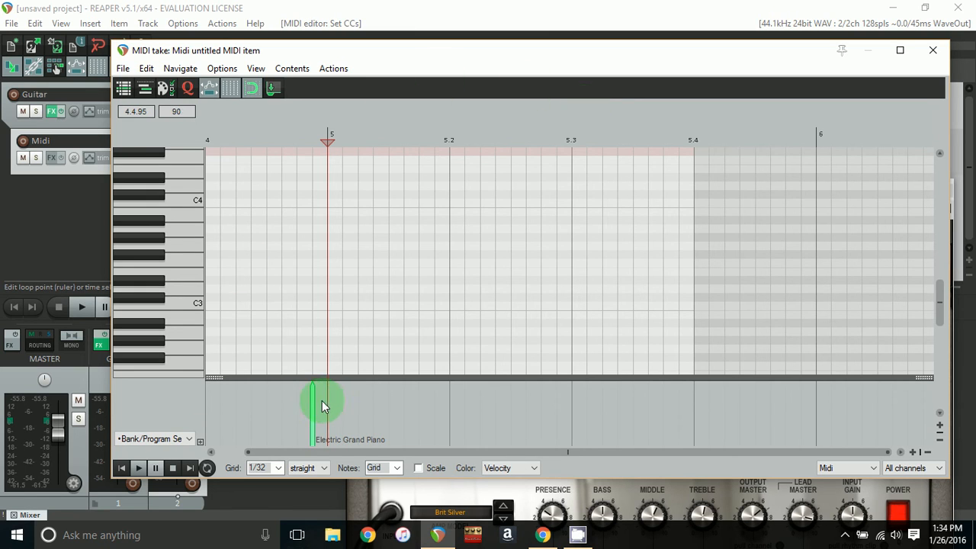
left_click_drag(317, 402, 327, 399)
left_click(933, 50)
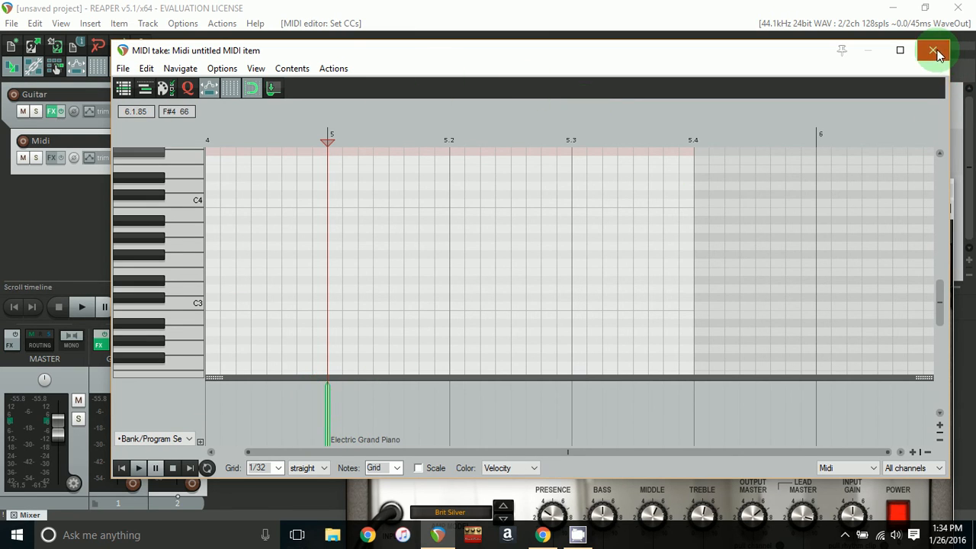
- Reset AmpliTube to preset 001 Clean and play the project from the start
left_click(364, 232)
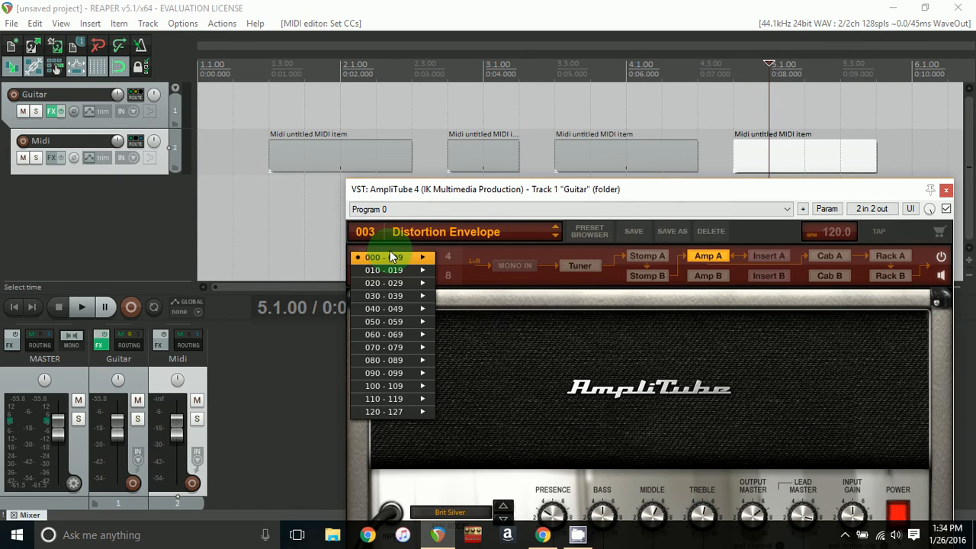
mouse_move(404, 257)
left_click(472, 269)
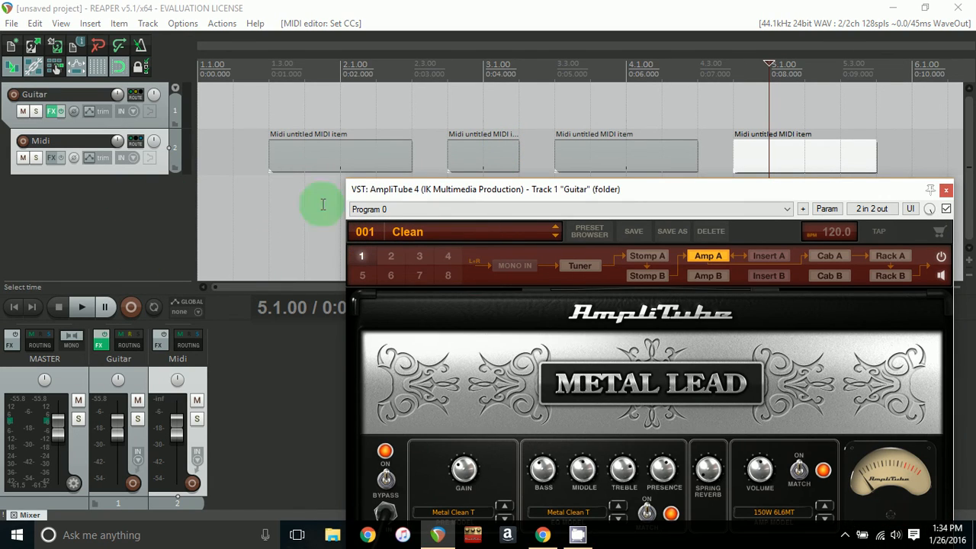
left_click(14, 306)
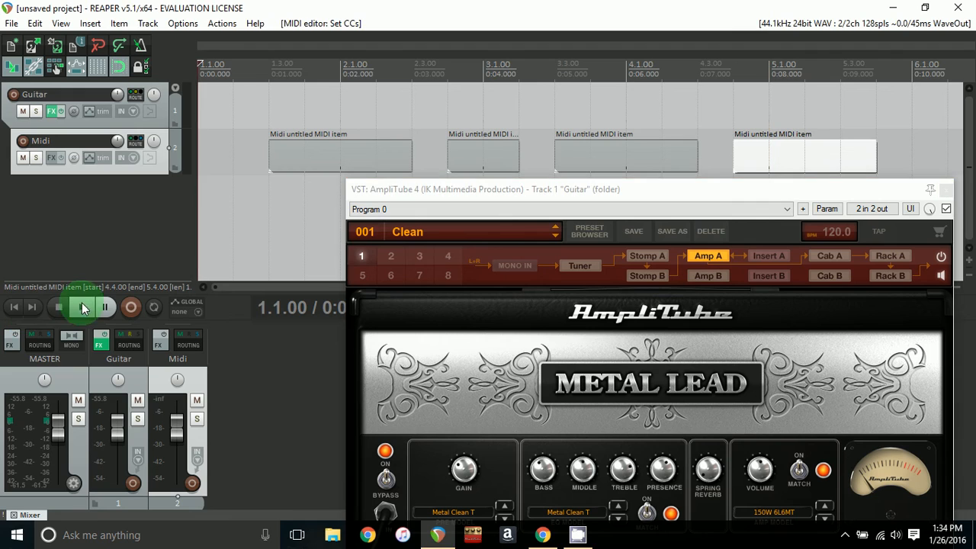
left_click(86, 307)
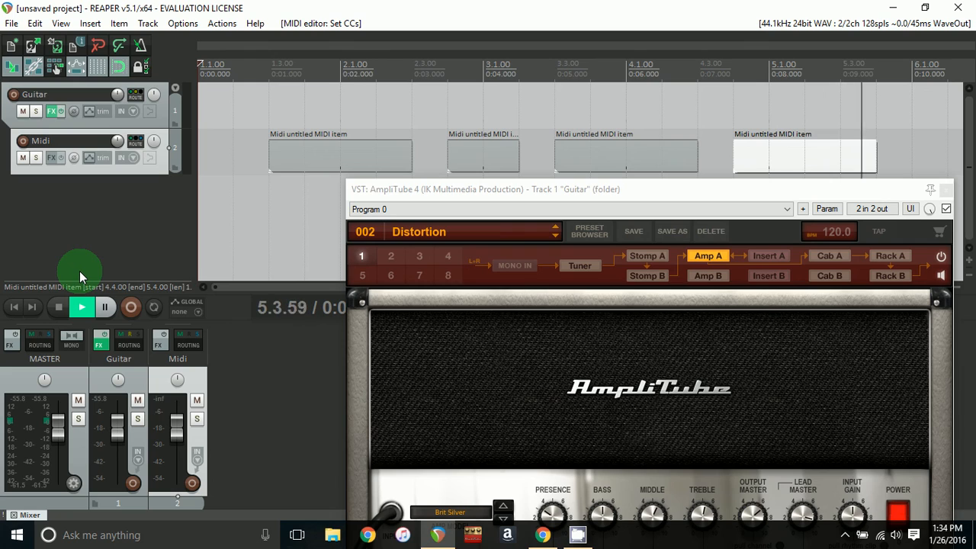
- Watch AmpliTube's preset during playback, then close the plugin window and stop playback
left_click_drag(447, 192, 374, 104)
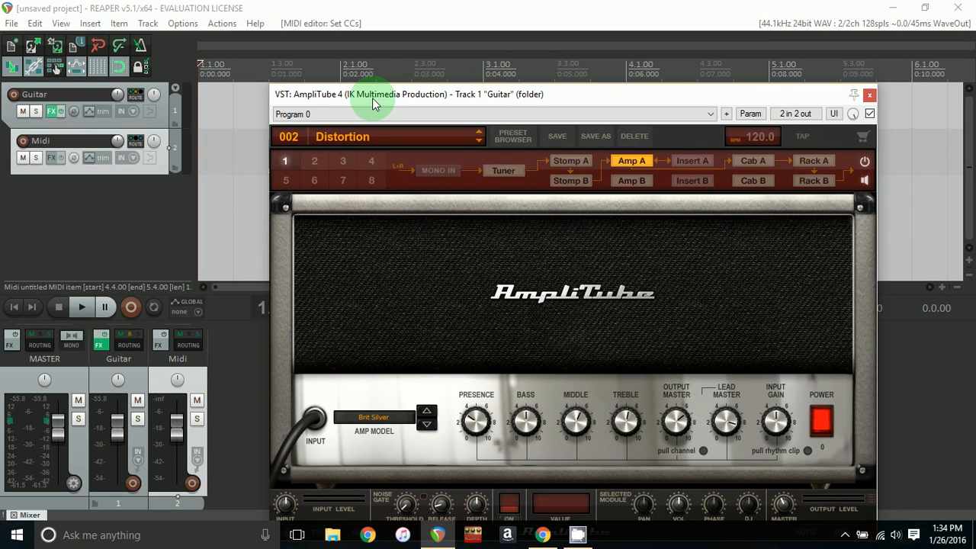
left_click_drag(373, 104, 353, 72)
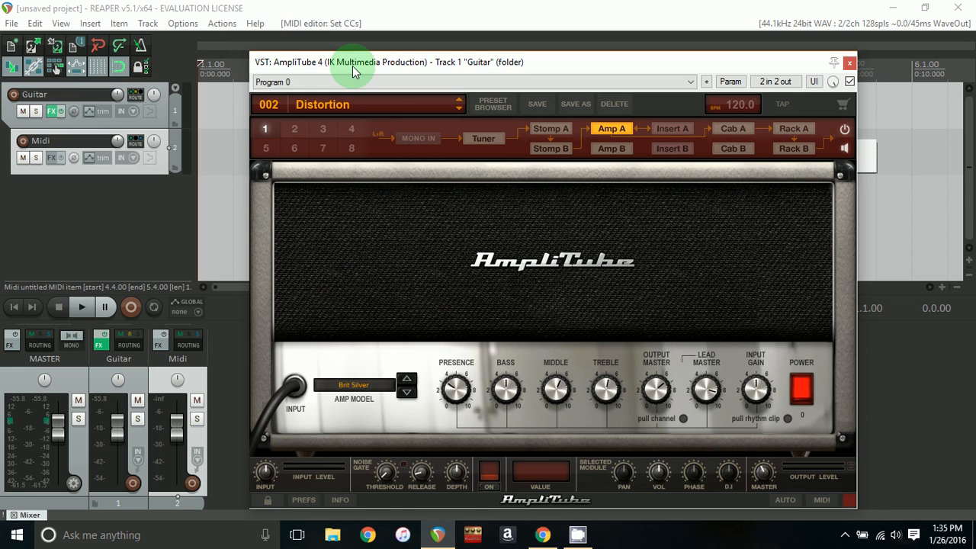
left_click_drag(353, 72, 333, 64)
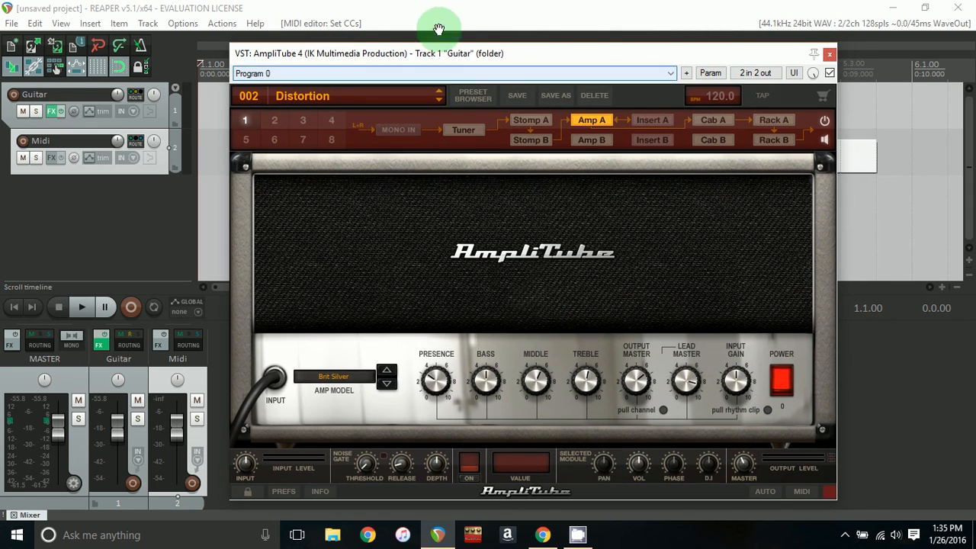
left_click(830, 58)
left_click(488, 200)
left_click(374, 200)
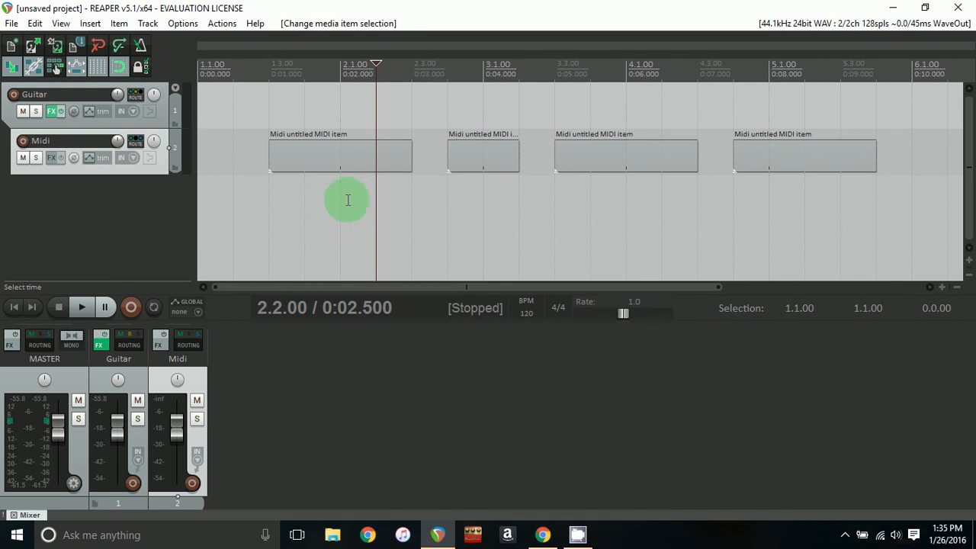